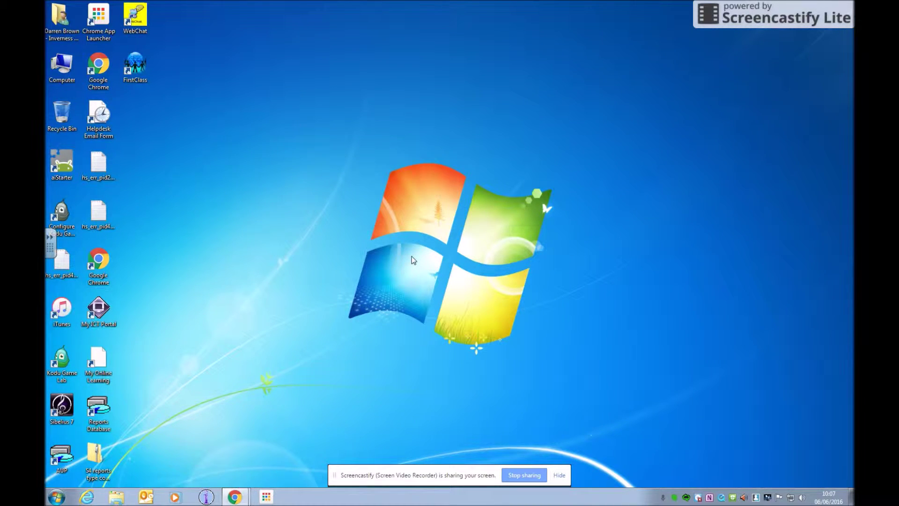
Launch Chrome in a maximised window and search the web for weebly.
double_click(98, 261)
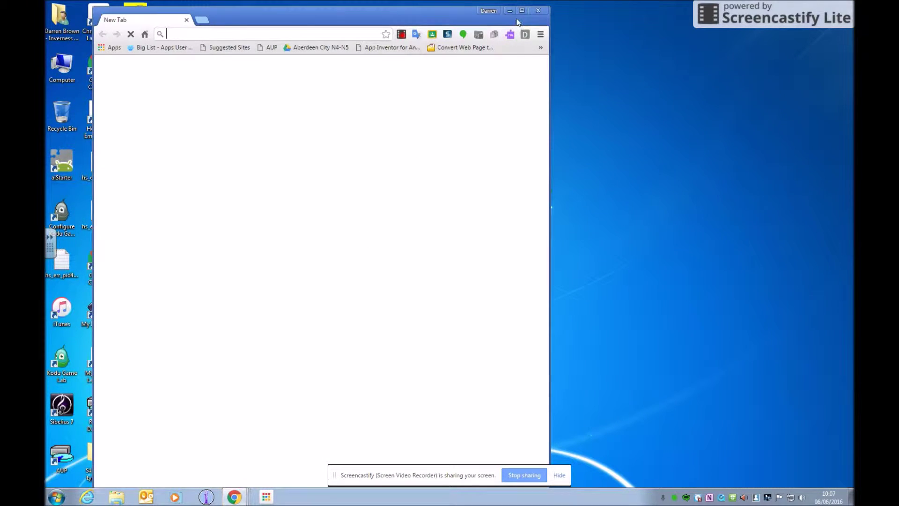
click(523, 12)
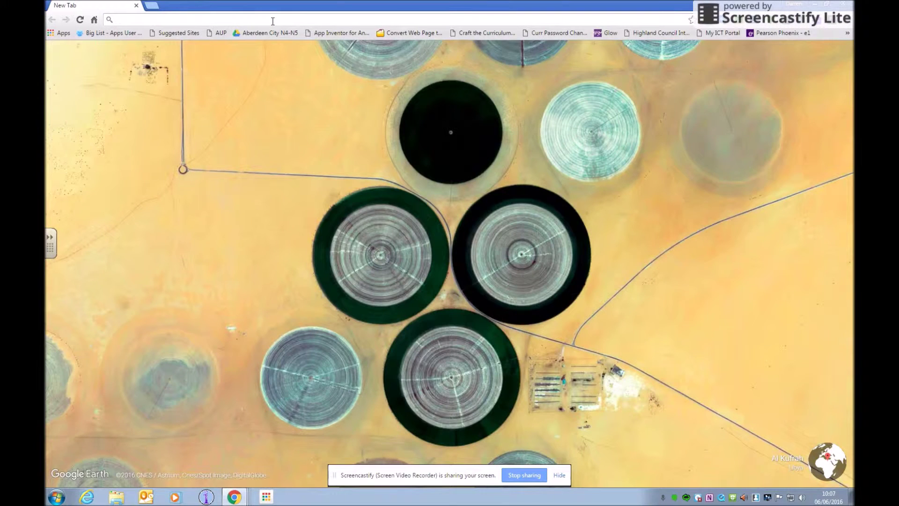
text(weebly)
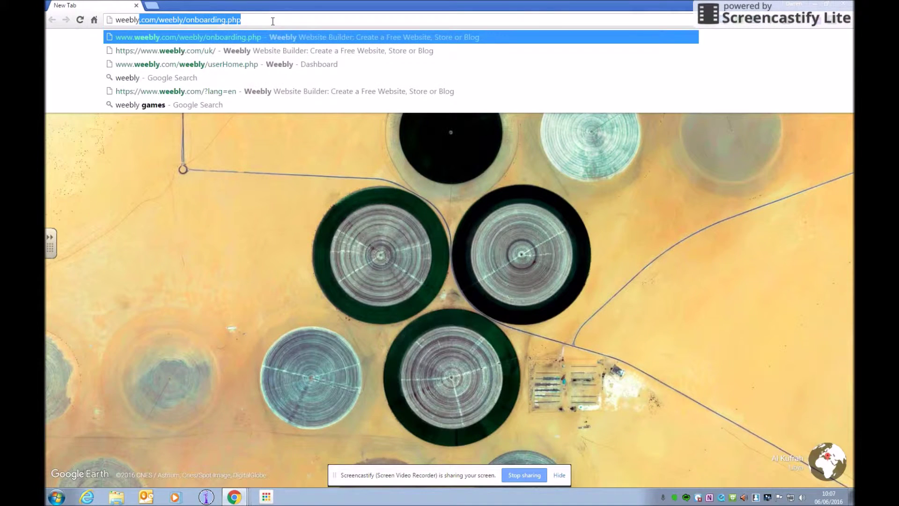
key(Delete)
key(Return)
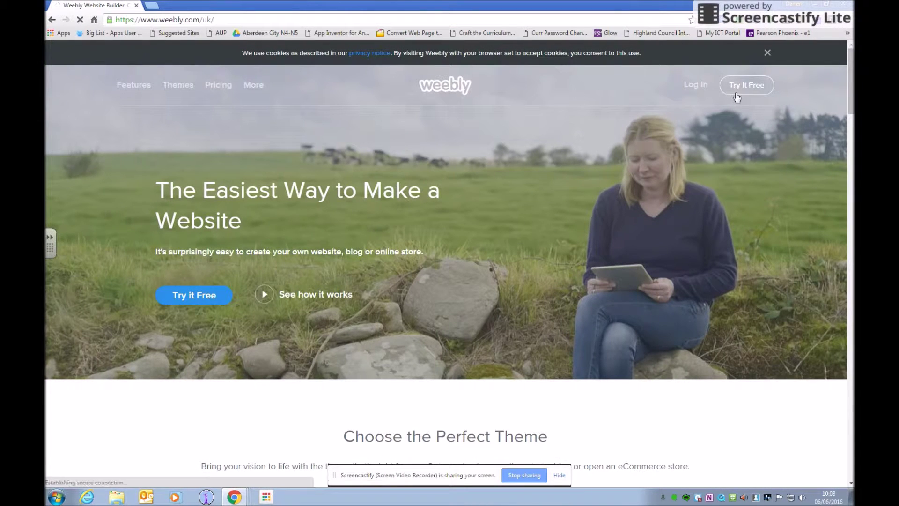
Open education.weebly.com and sign up with a username, password and school e-mail, accepting the terms.
click(53, 19)
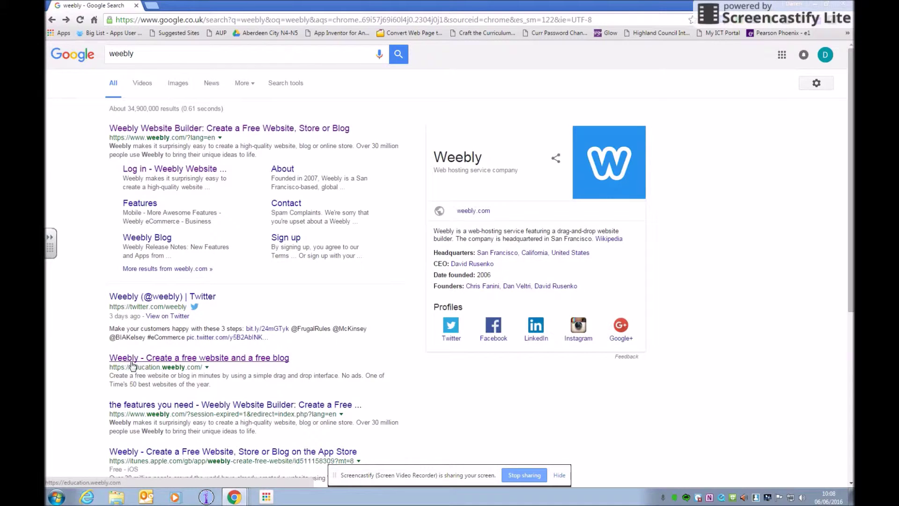
click(178, 360)
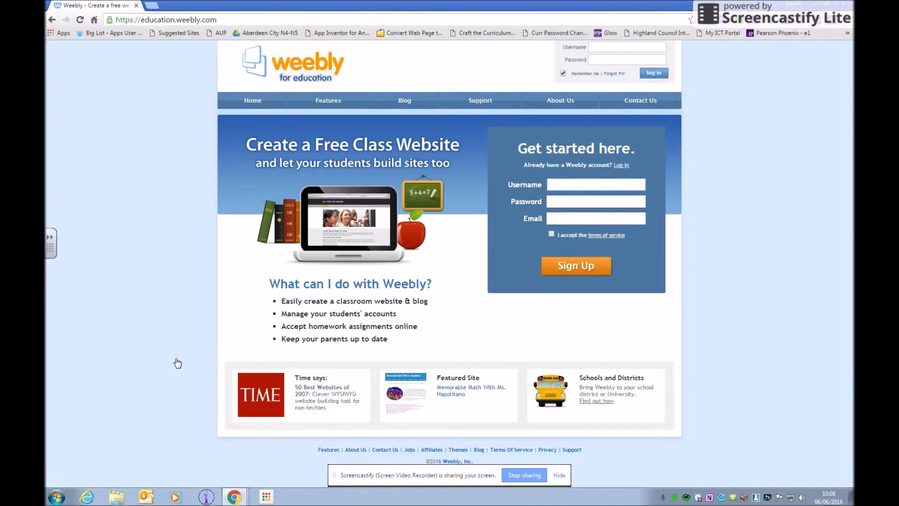
click(559, 184)
key(Tab)
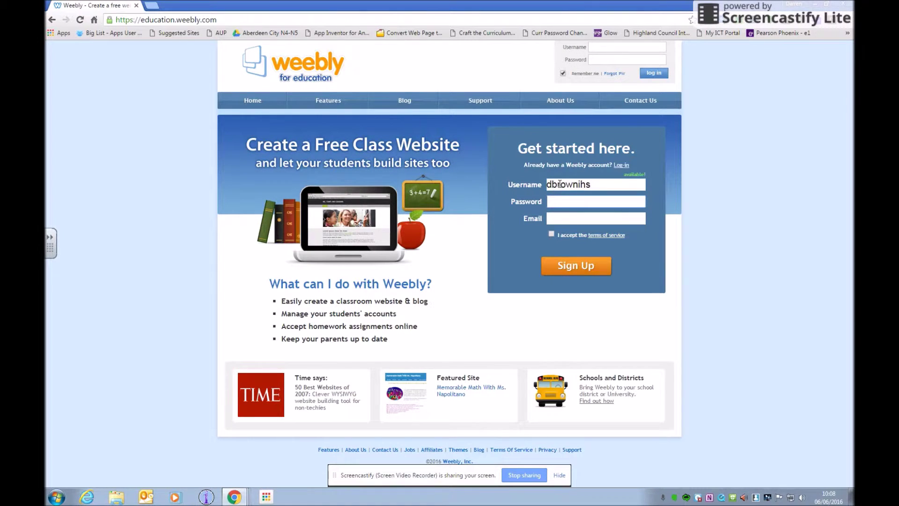
text(********)
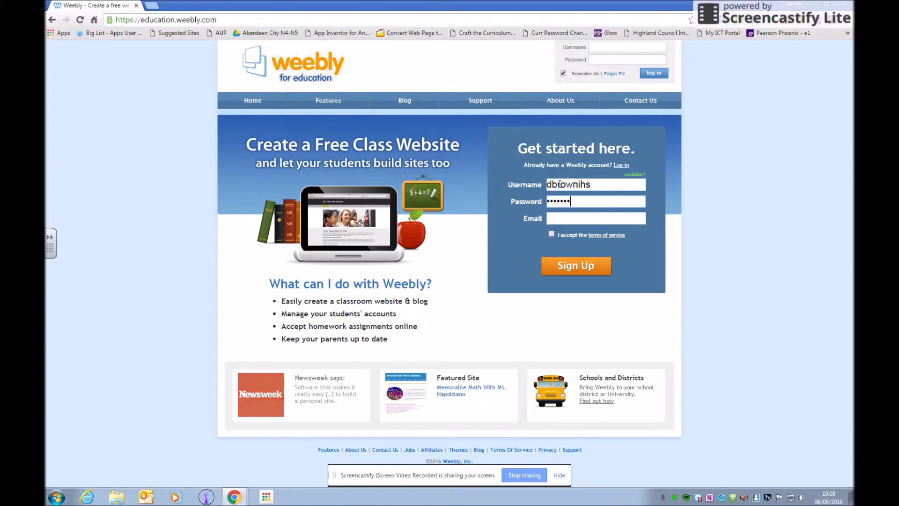
key(Tab)
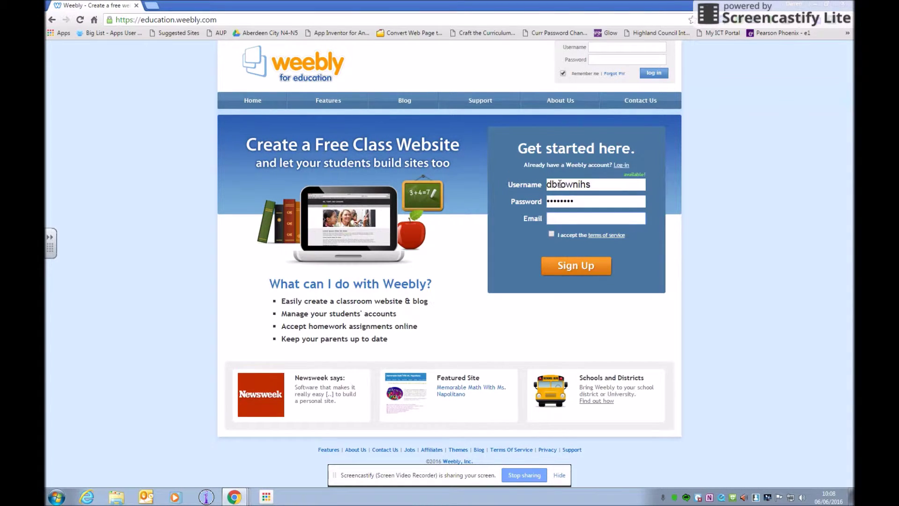
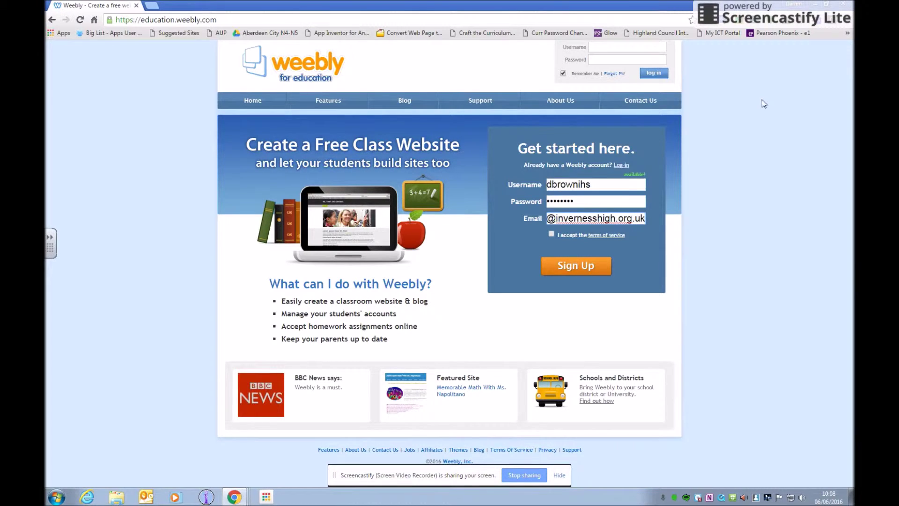
click(551, 234)
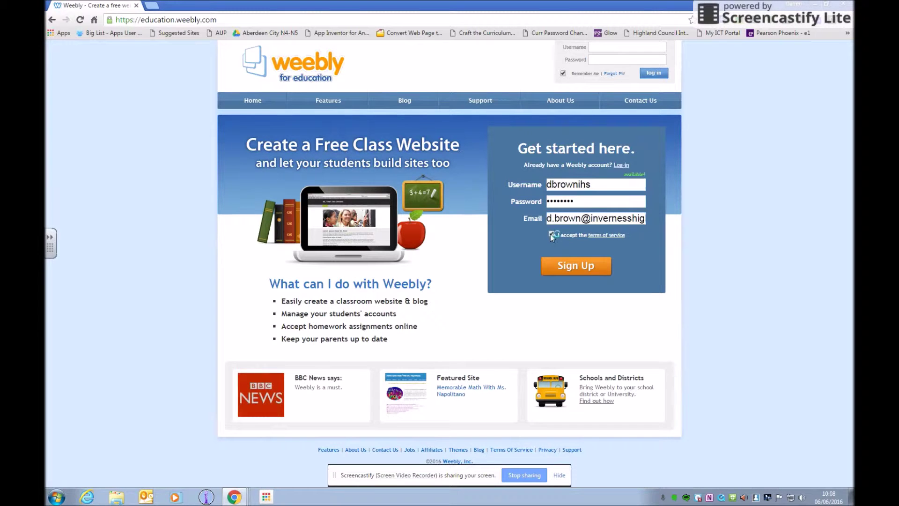
click(565, 270)
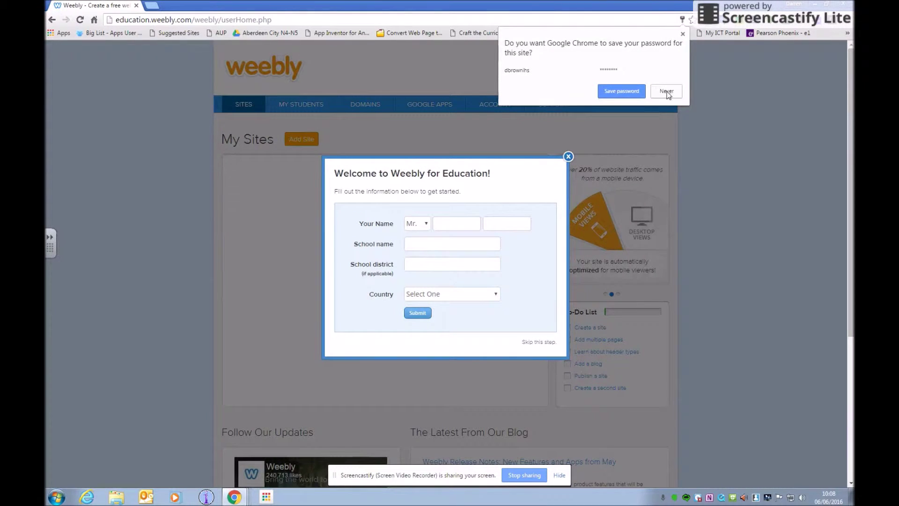
Decline saving the password, then enter the teacher's first name, surname and Inverness High School.
click(668, 91)
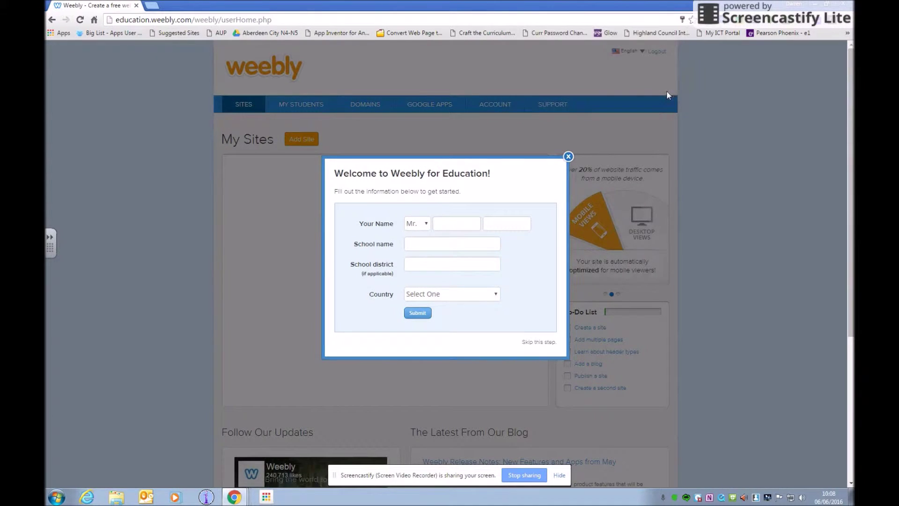
click(464, 223)
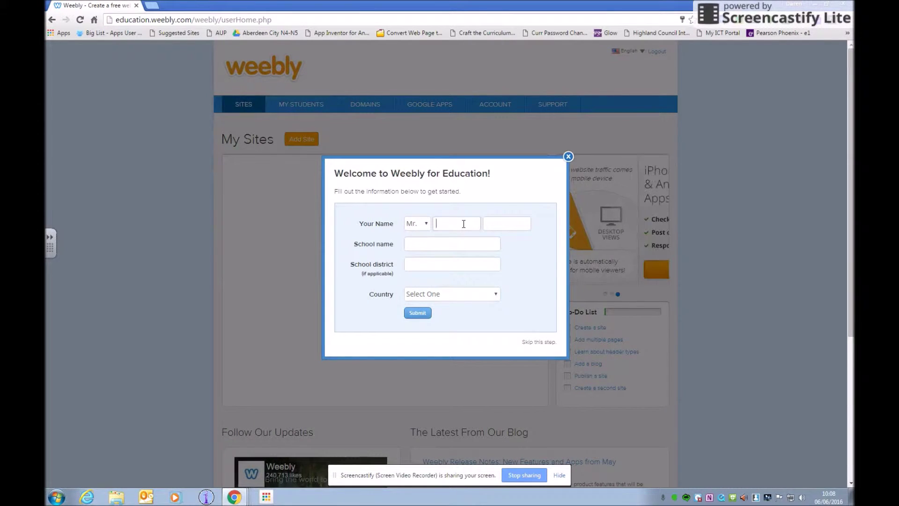
key(Tab)
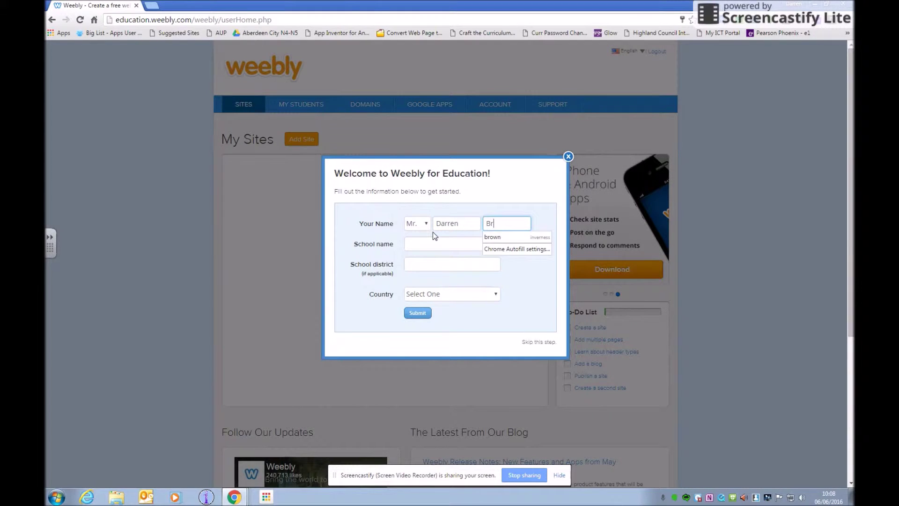
key(Tab)
text(Inv)
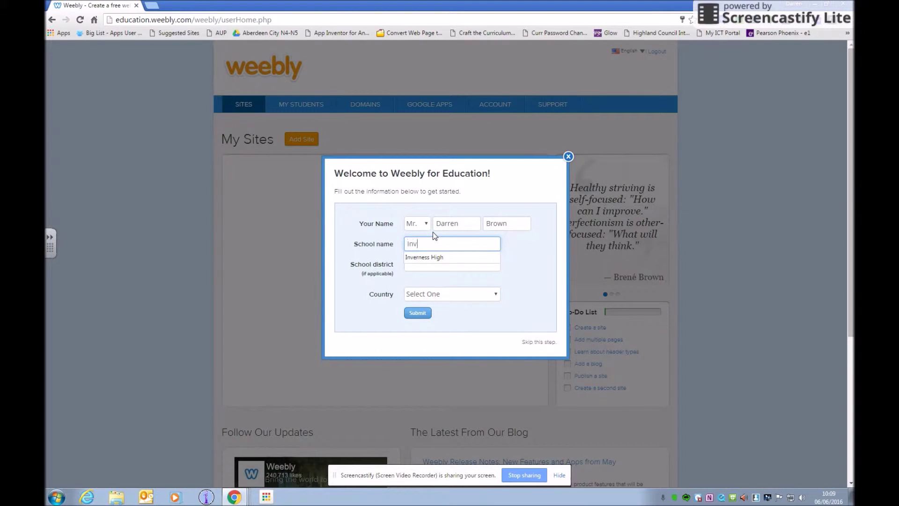
text(erness High School)
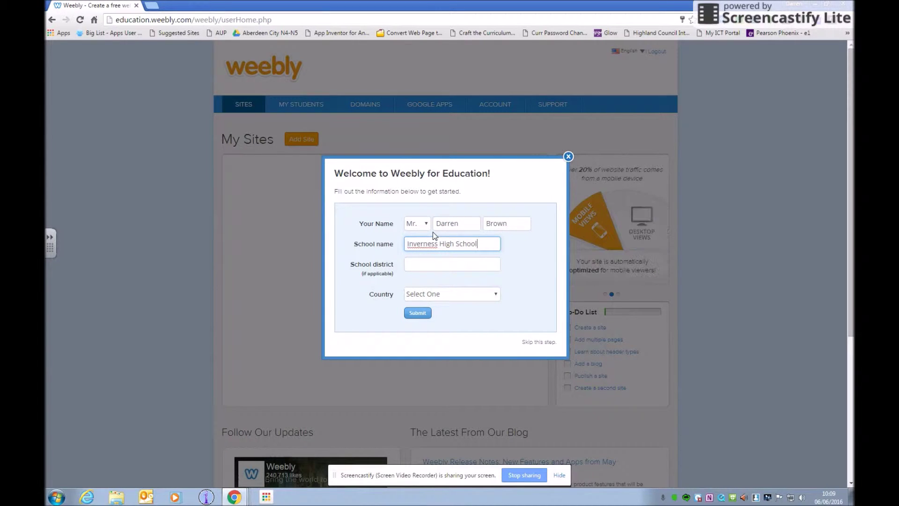
Select United Kingdom as the country and submit the welcome form.
click(421, 265)
click(494, 300)
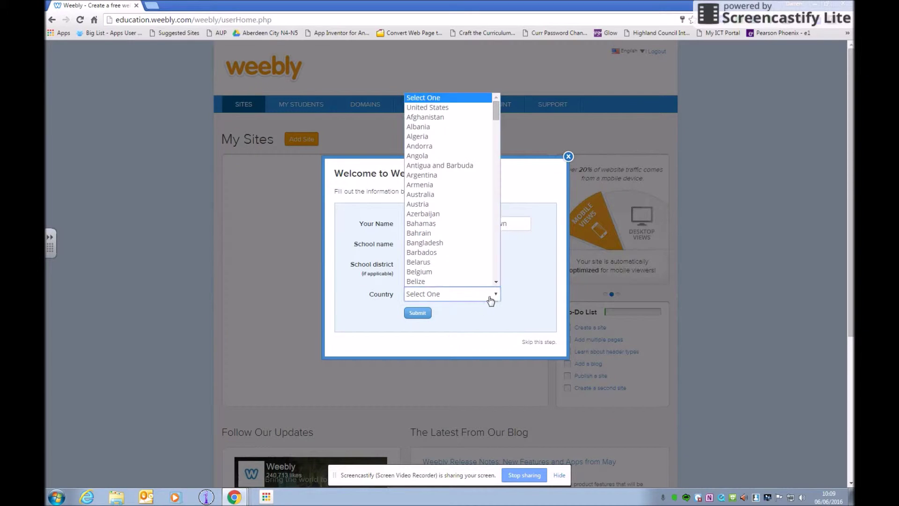
drag(495, 110, 489, 268)
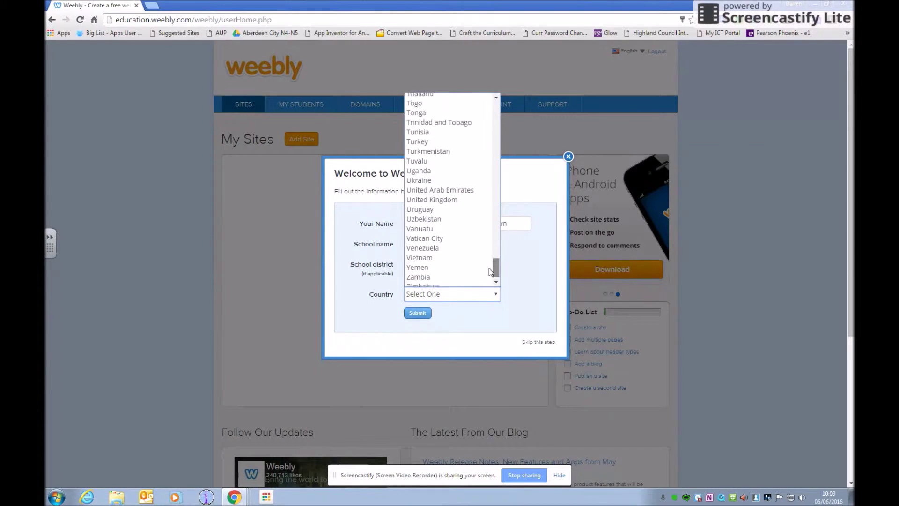
click(438, 210)
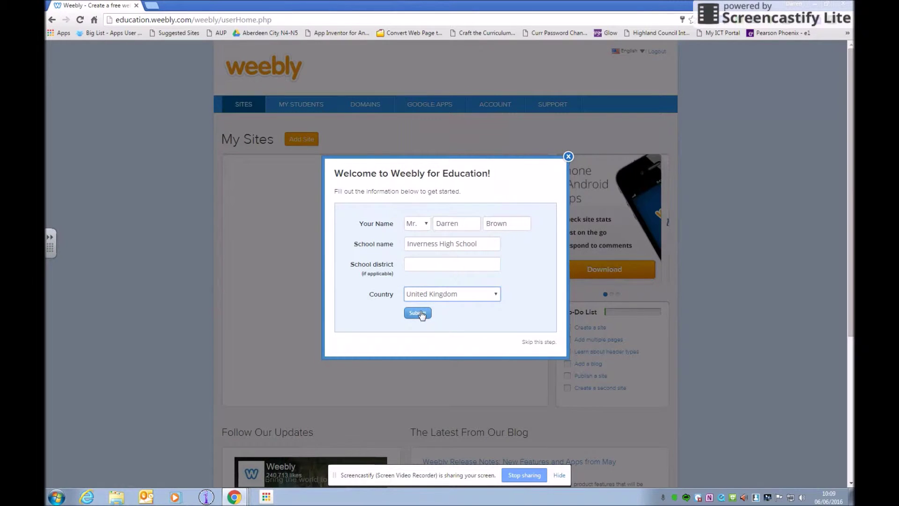
click(420, 313)
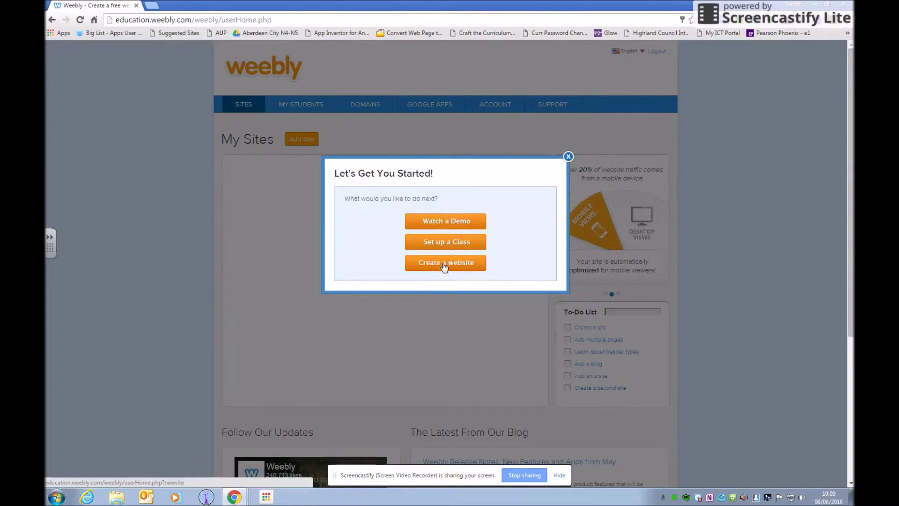
Close the getting-started dialog and start a new site from My Sites.
click(568, 156)
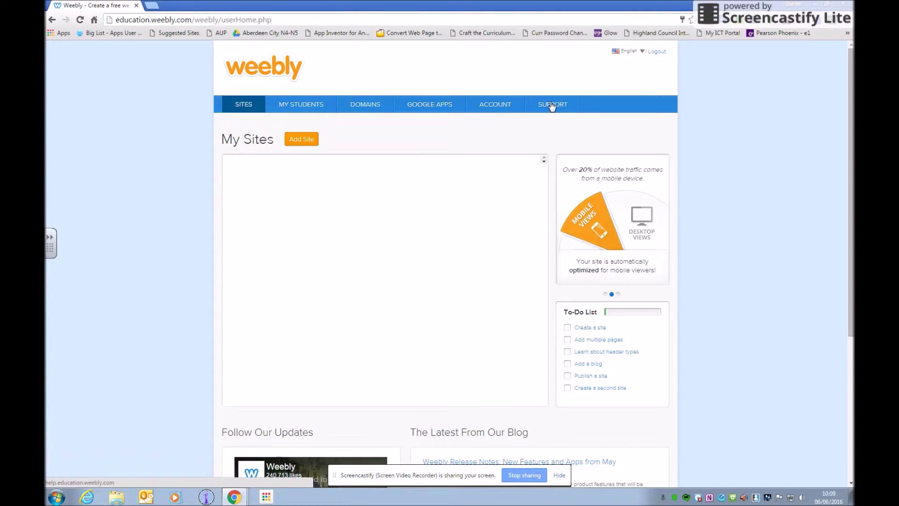
click(302, 139)
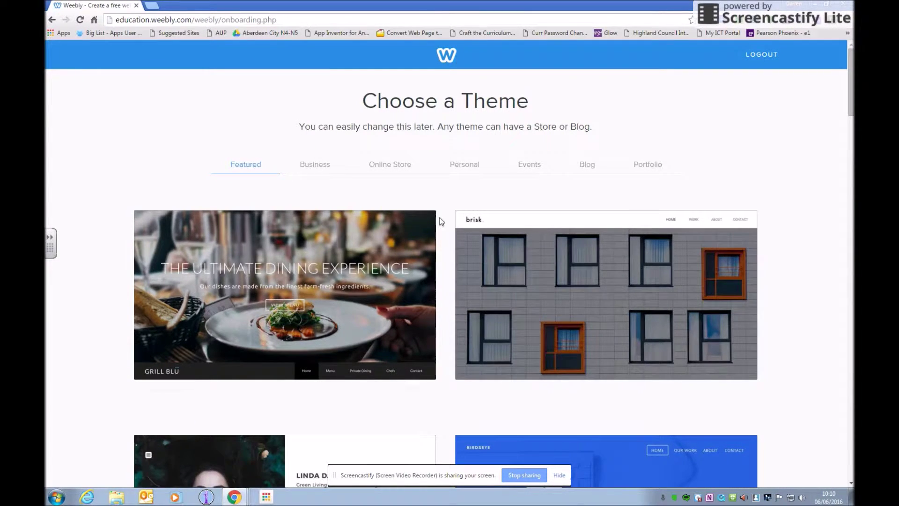
Browse the theme gallery and choose the Birdseye - Portfolio theme.
scroll(444, 216, down, 3)
scroll(457, 214, down, 2)
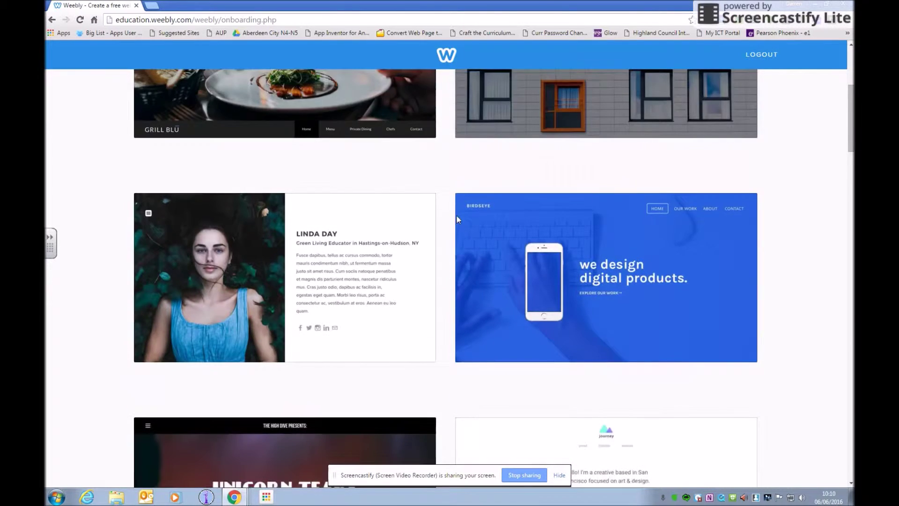
scroll(456, 214, down, 2)
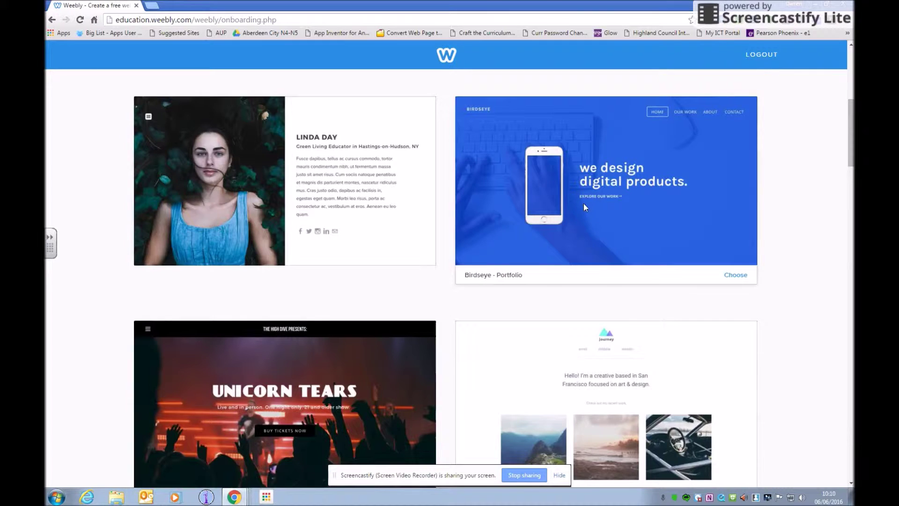
scroll(583, 214, down, 3)
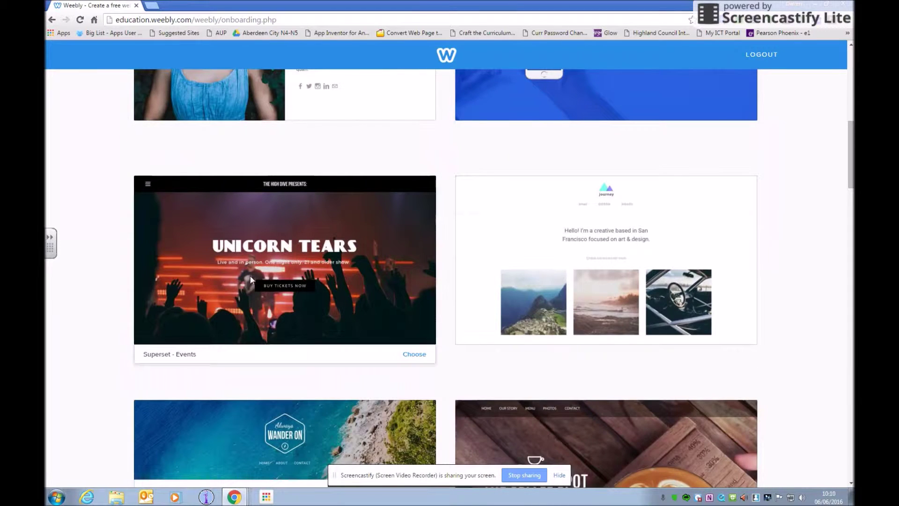
scroll(497, 264, down, 3)
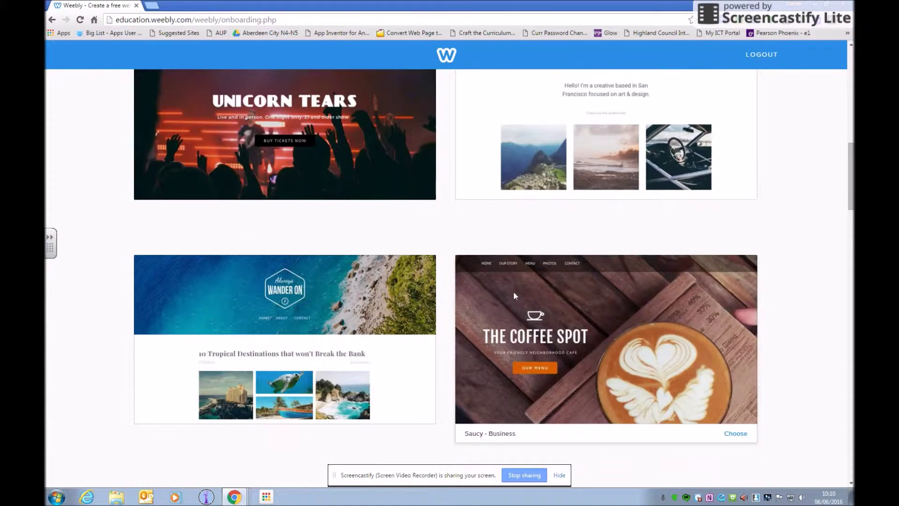
scroll(291, 273, up, 7)
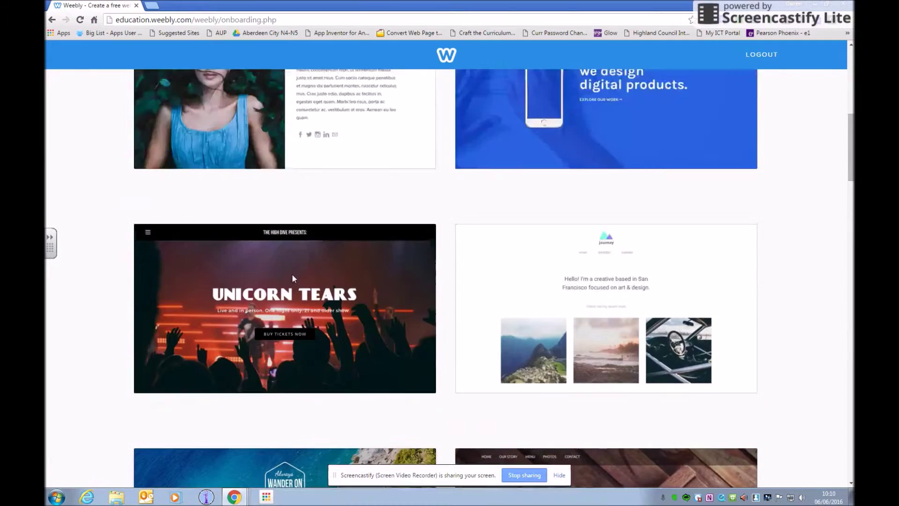
scroll(302, 267, up, 3)
scroll(504, 266, down, 3)
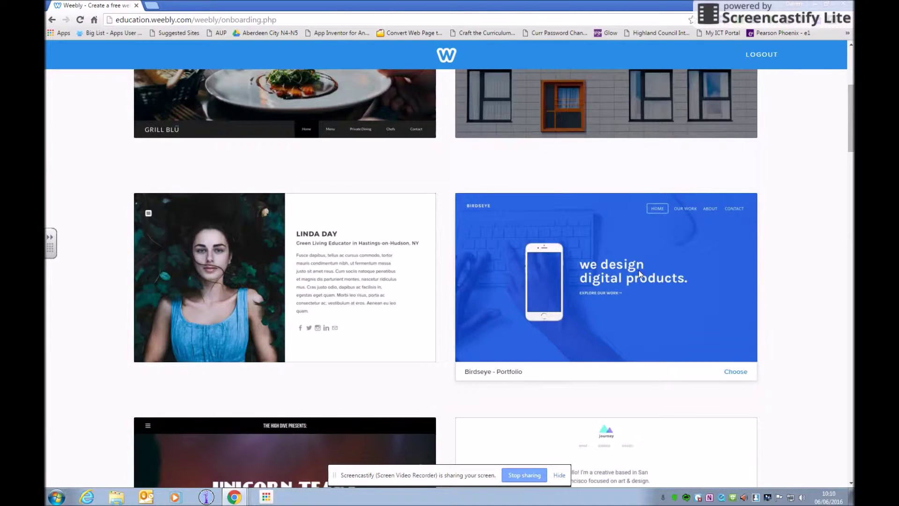
click(734, 376)
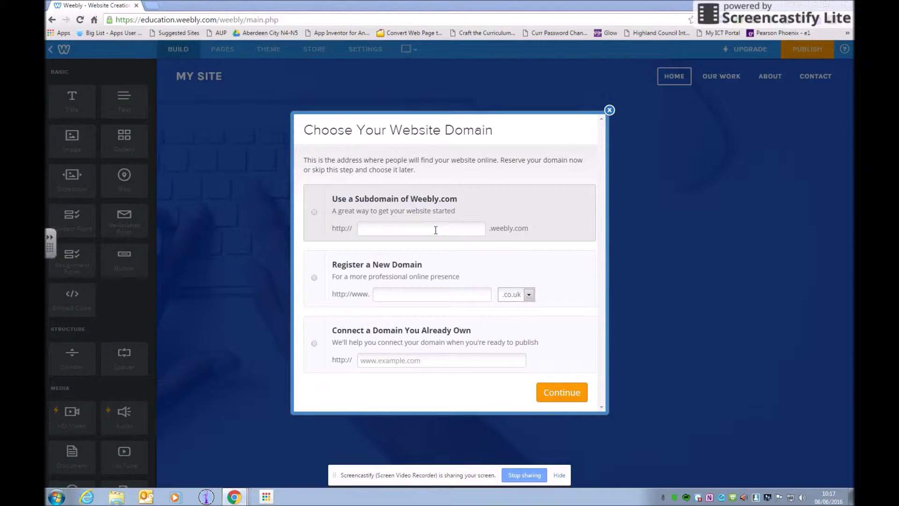
Use a weebly.com subdomain, trying internetsafety then an available variant, and continue.
click(397, 230)
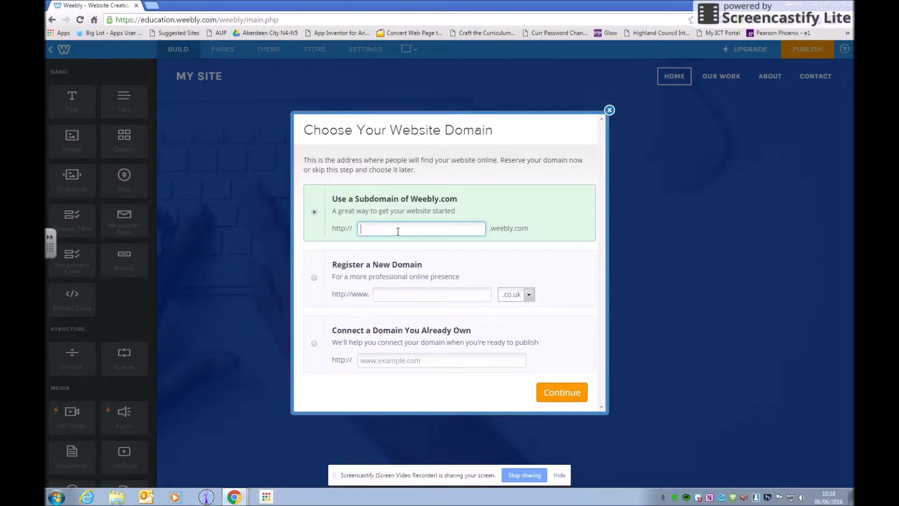
text(intern)
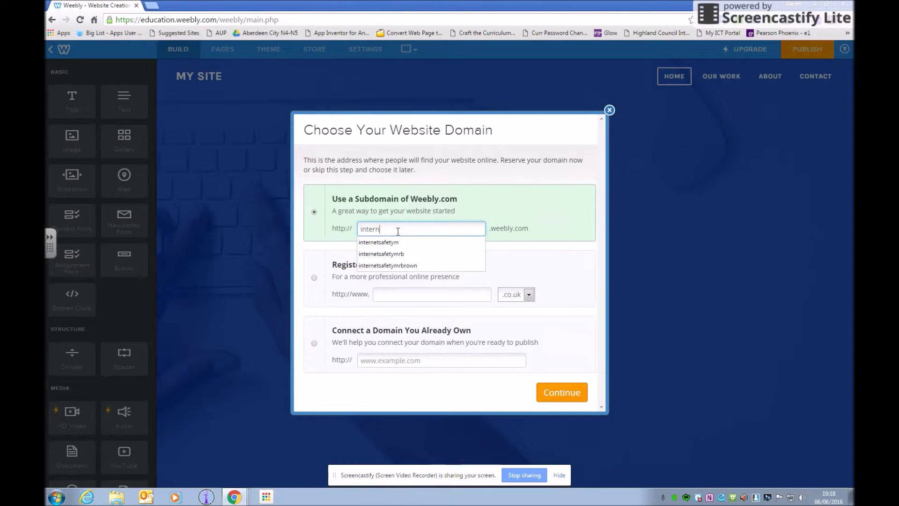
text(etsafety)
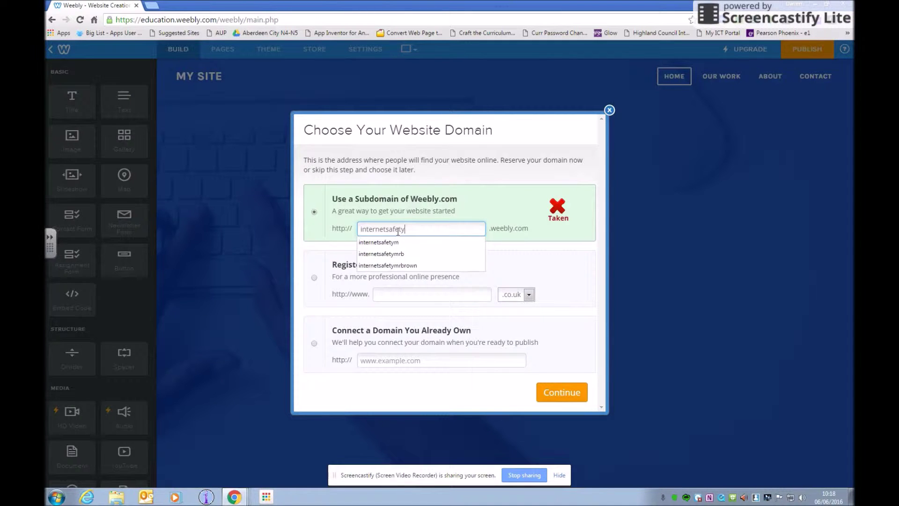
text(mr.)
text(brown)
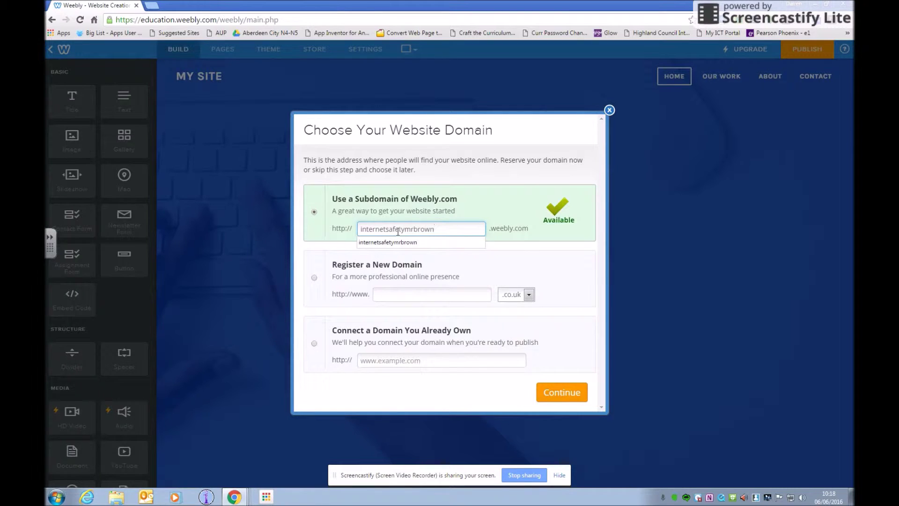
click(561, 401)
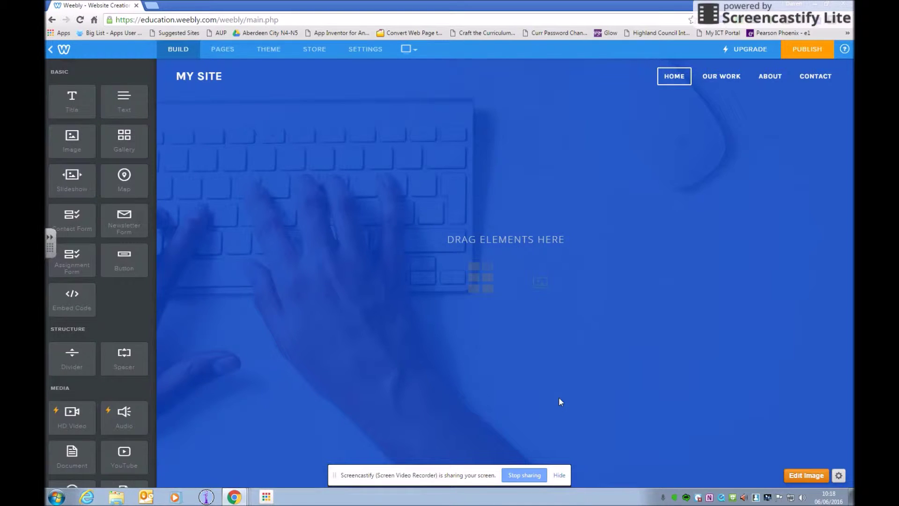
Replace the MY SITE header title with INTERNET SAFETY.
click(225, 75)
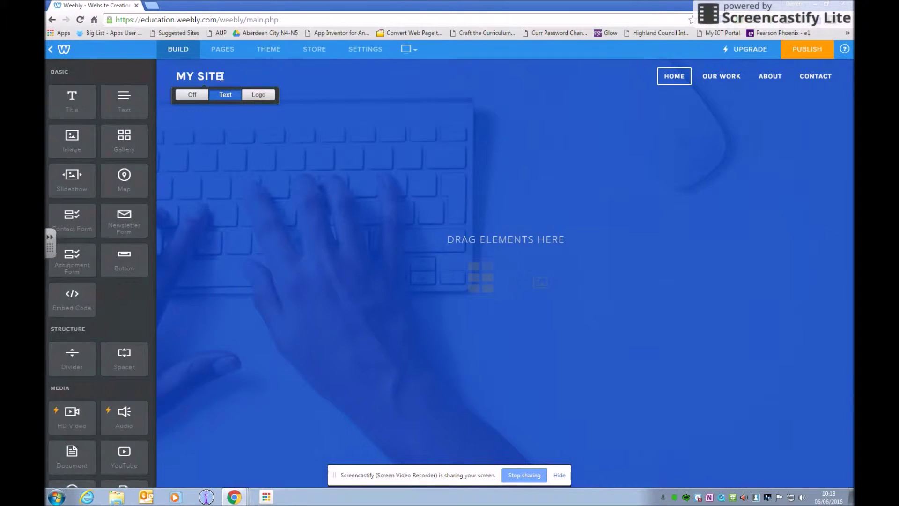
triple_click(167, 79)
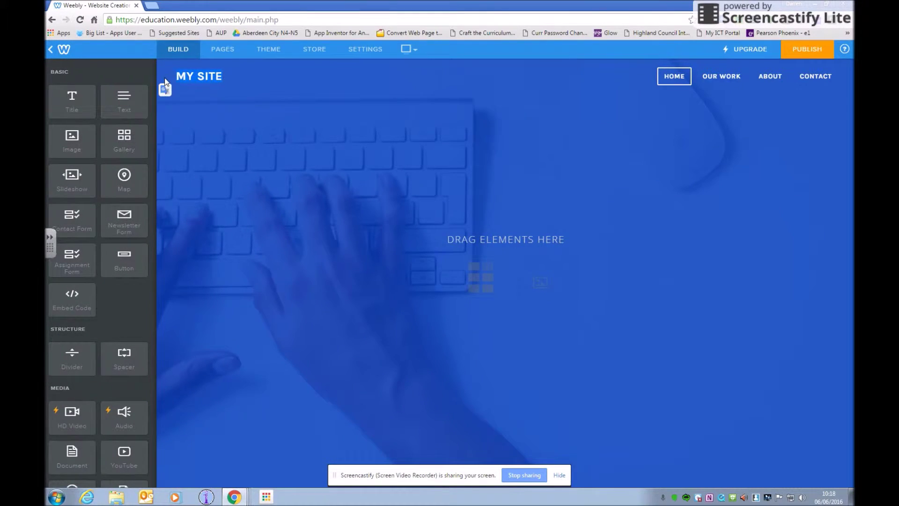
text(INTERNET SAFETY)
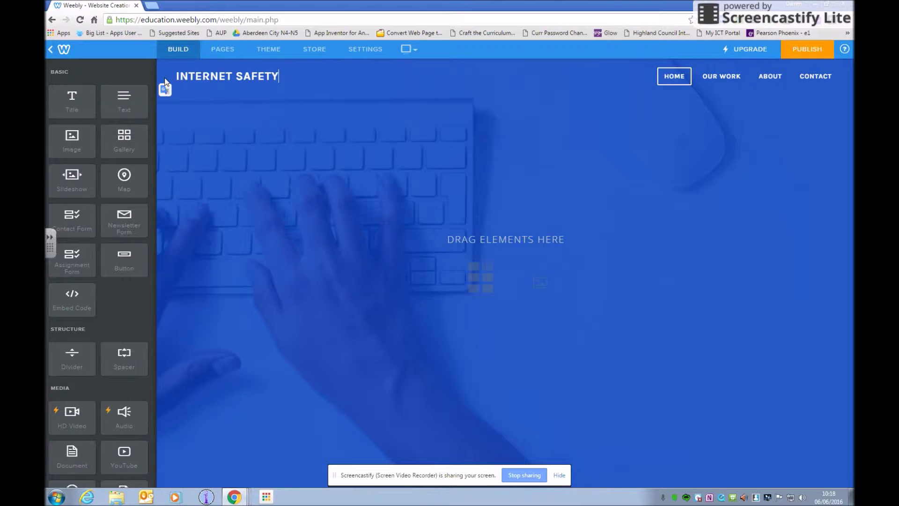
scroll(101, 339, down, 3)
scroll(102, 338, up, 3)
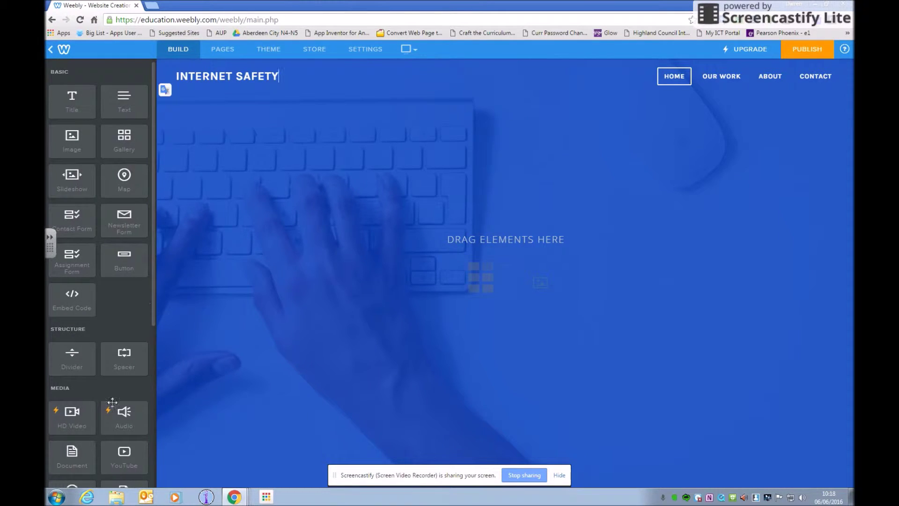
scroll(105, 412, down, 1)
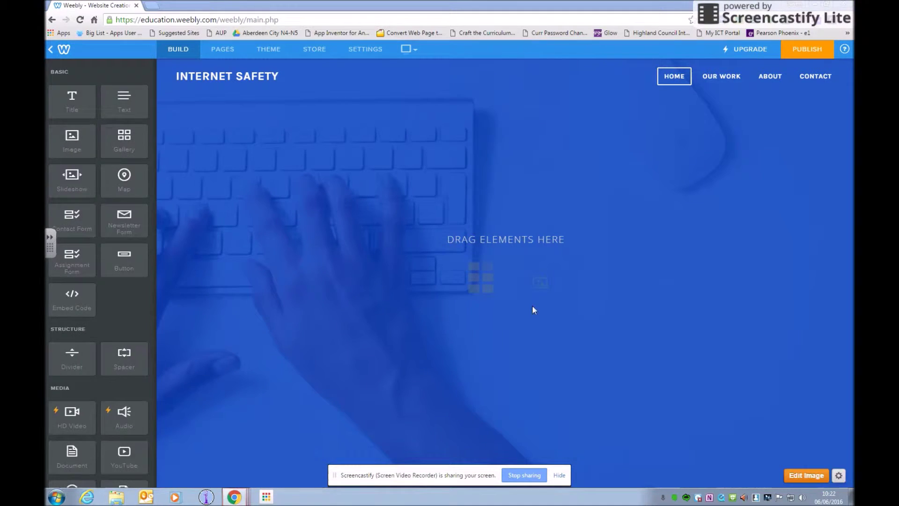
Drop a Title element on the banner reading 'Internet Safety' and centre-align it.
drag(72, 98, 470, 218)
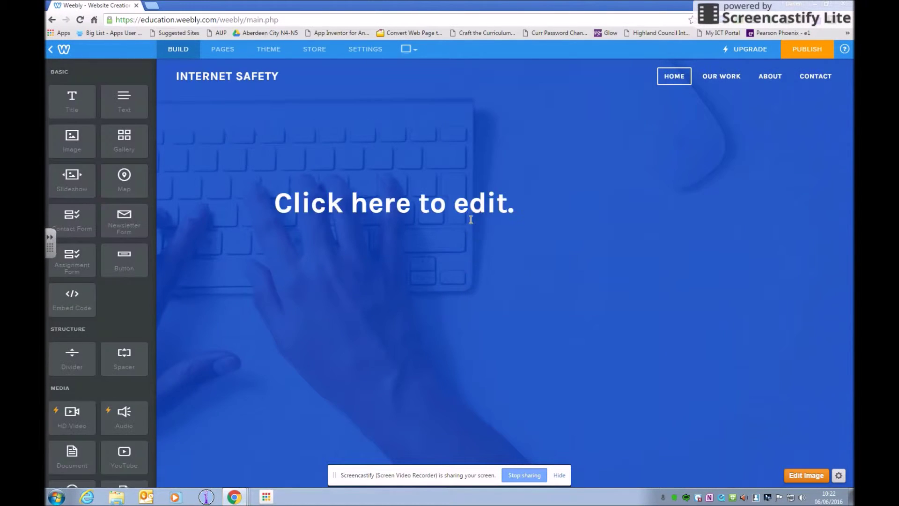
click(459, 205)
text(Internet Safety)
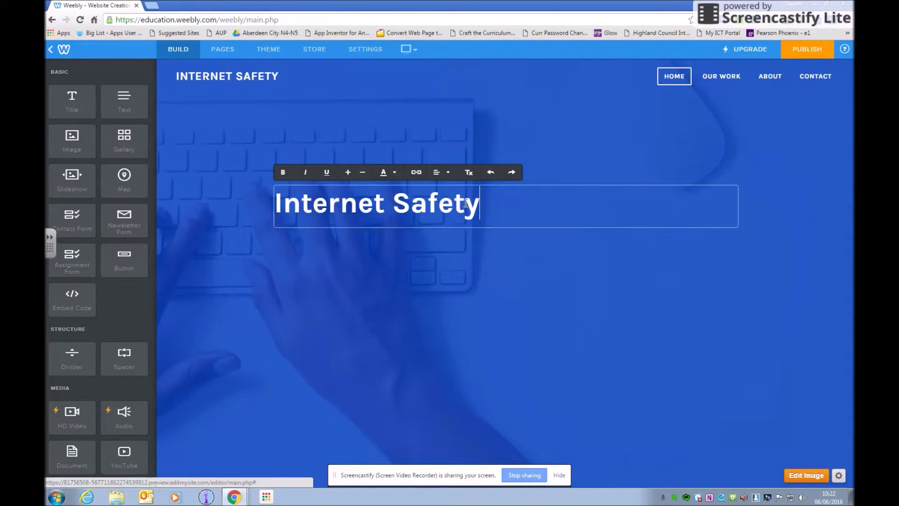
drag(479, 205, 277, 198)
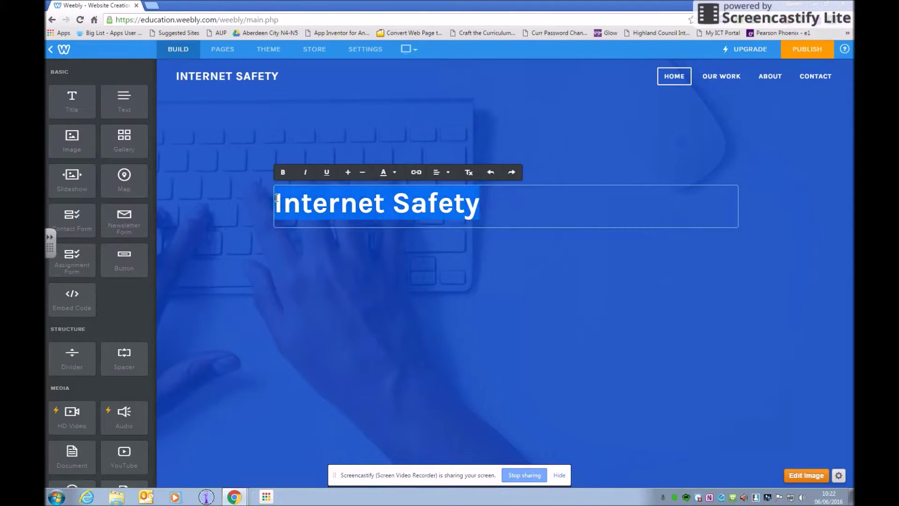
click(394, 174)
click(358, 204)
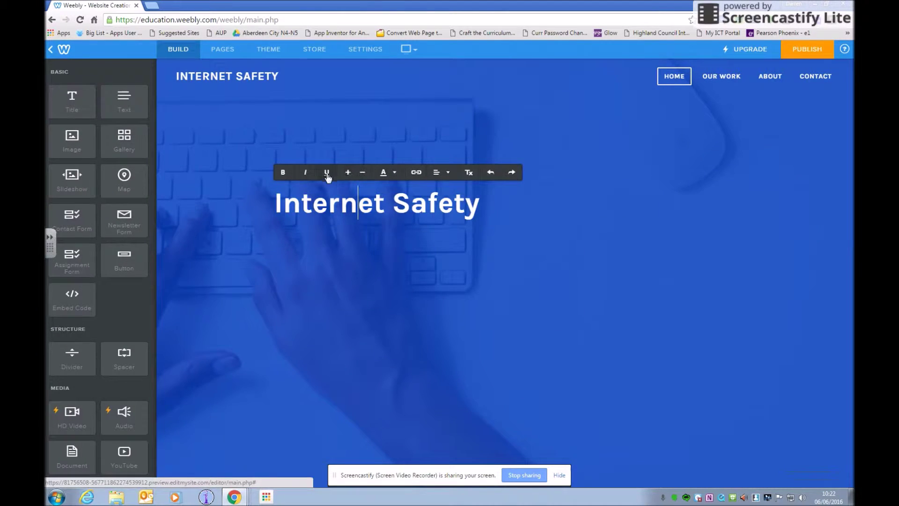
click(446, 173)
click(442, 210)
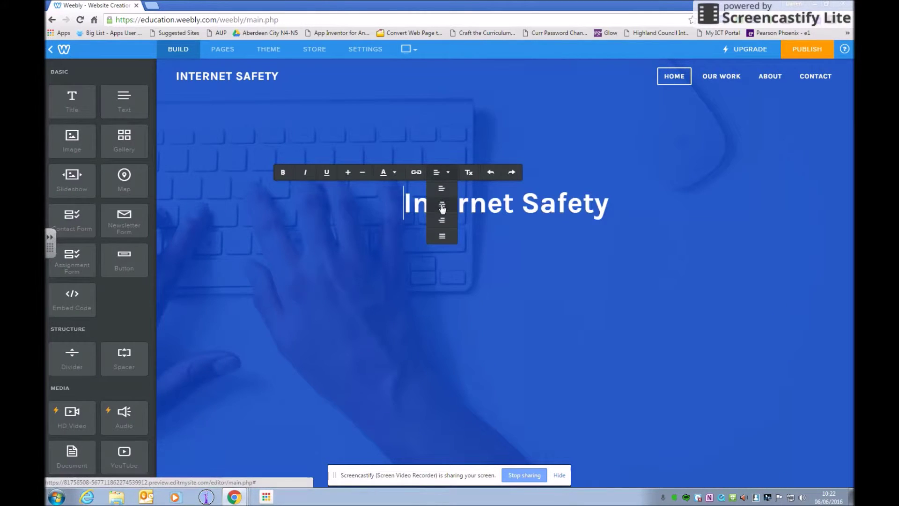
click(444, 260)
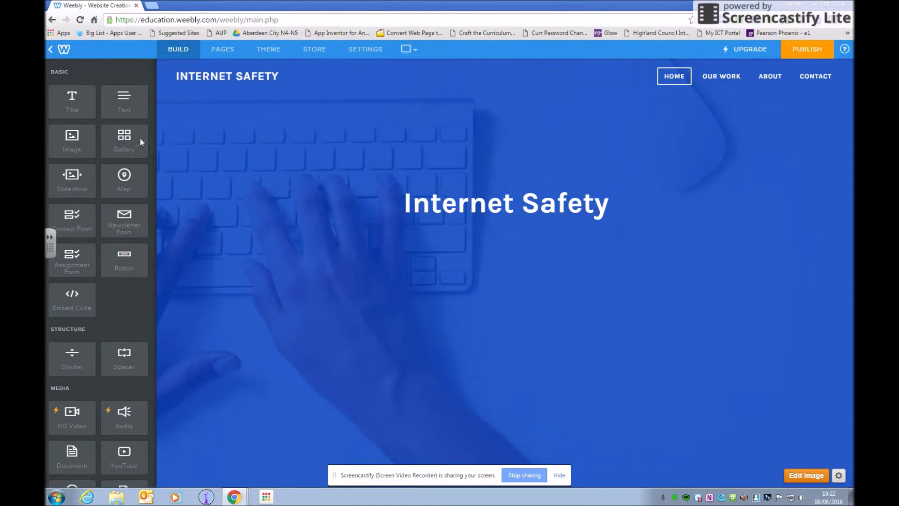
Add an image block and, beside it, a text block holding test text 'gsgsgsdgsdgs'.
drag(72, 140, 334, 254)
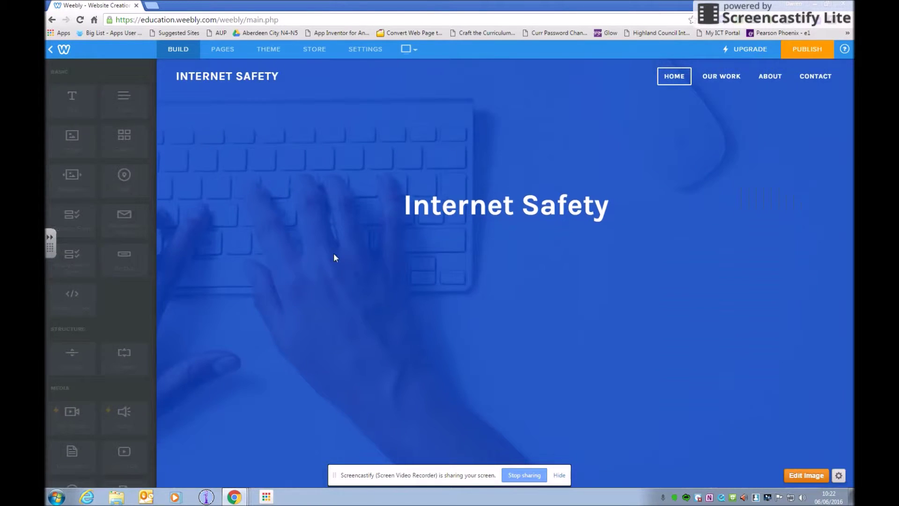
drag(122, 104, 398, 313)
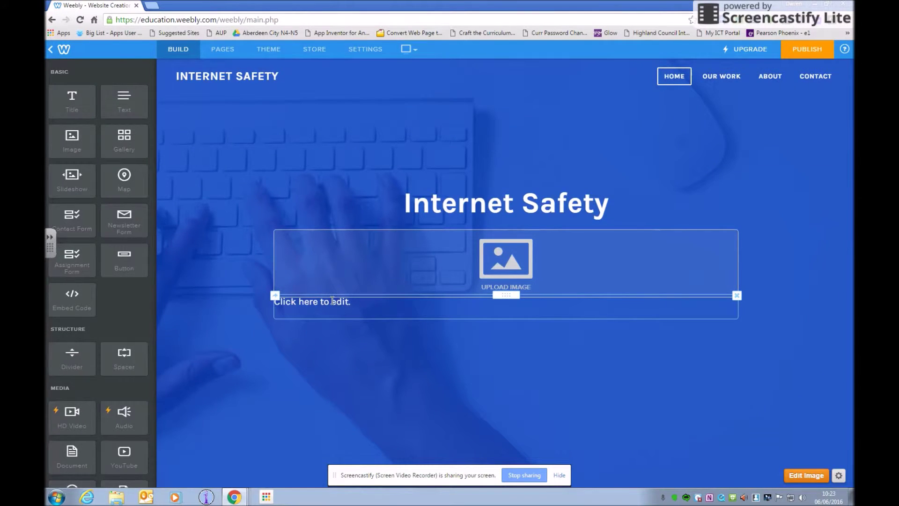
drag(506, 295, 735, 260)
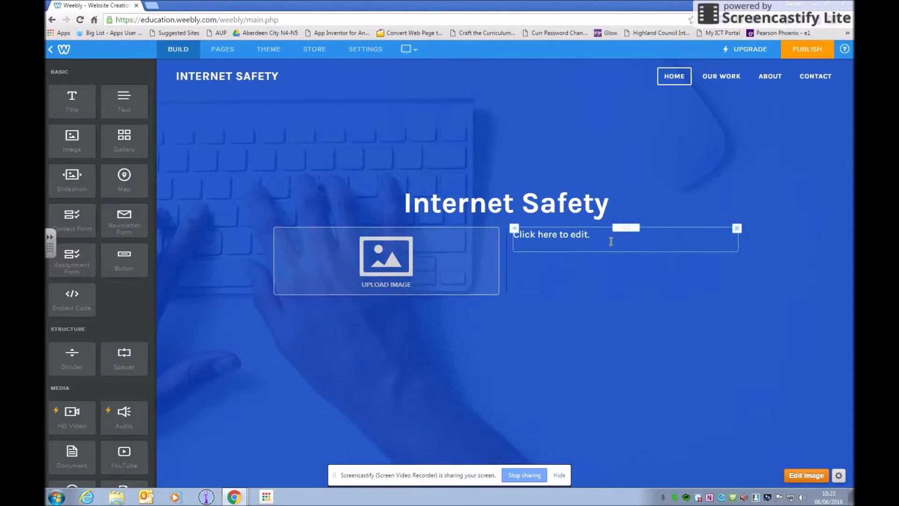
click(593, 249)
text(gsgsgsdgsdgs)
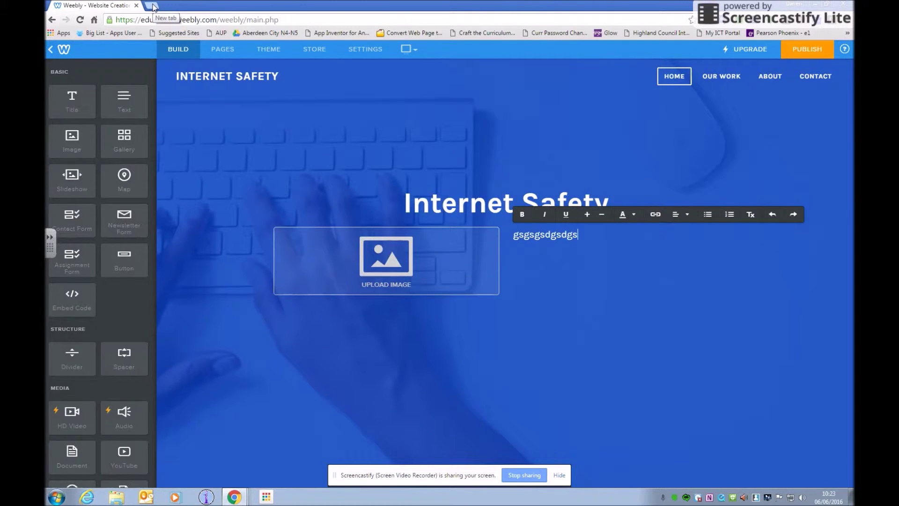
In a new tab, search Google Images for internet safety and preview the Be smart image.
click(152, 6)
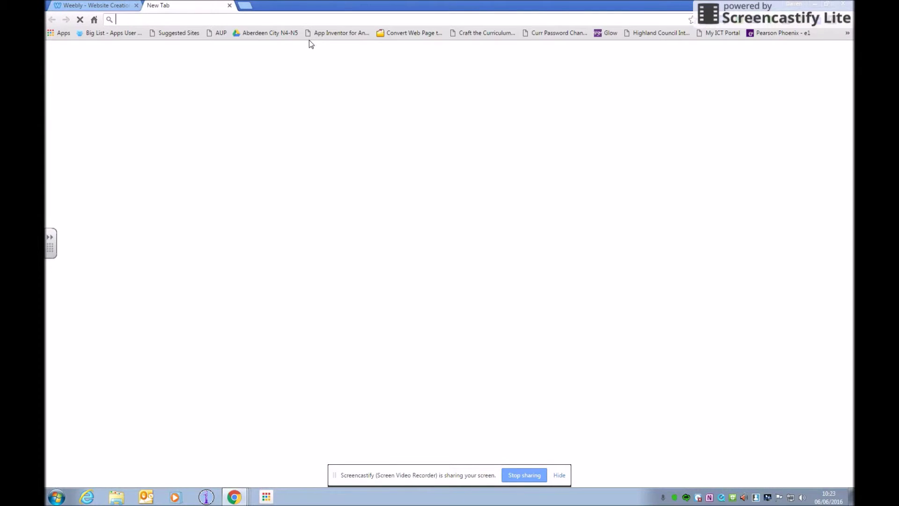
text(inter)
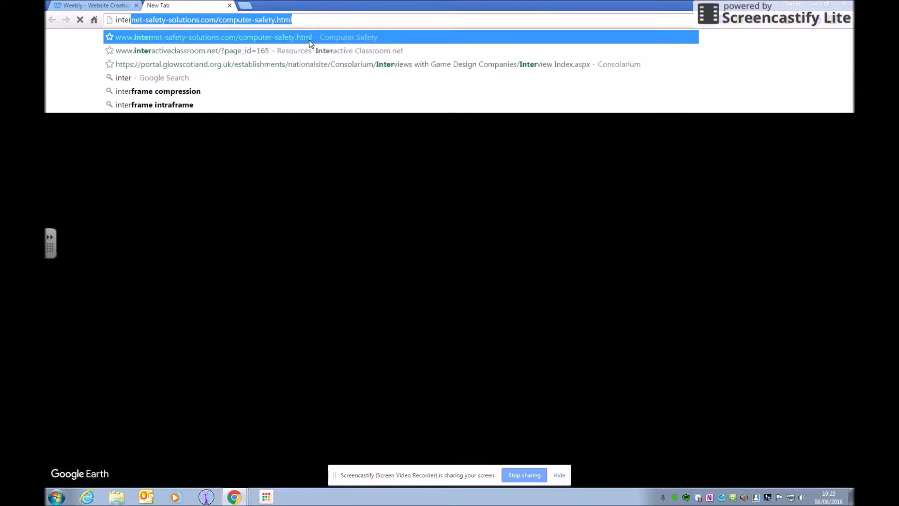
text(net saeft)
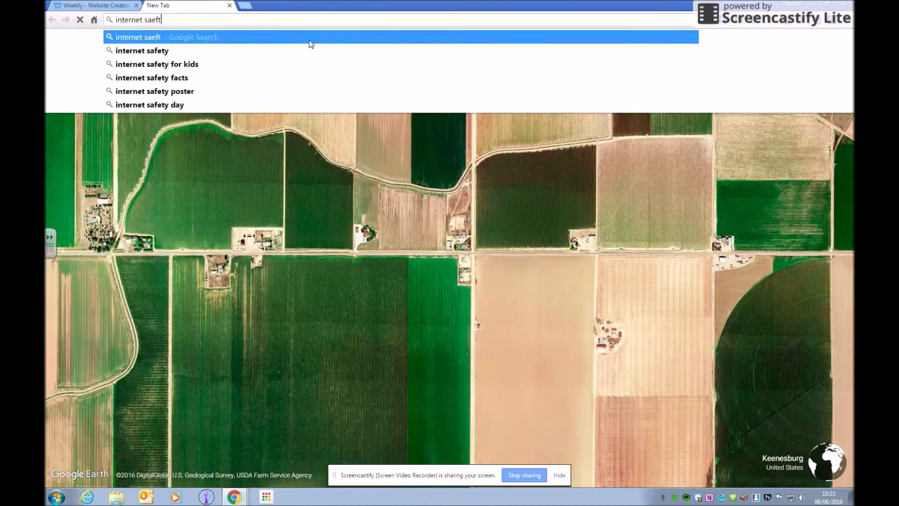
key(Down)
key(Return)
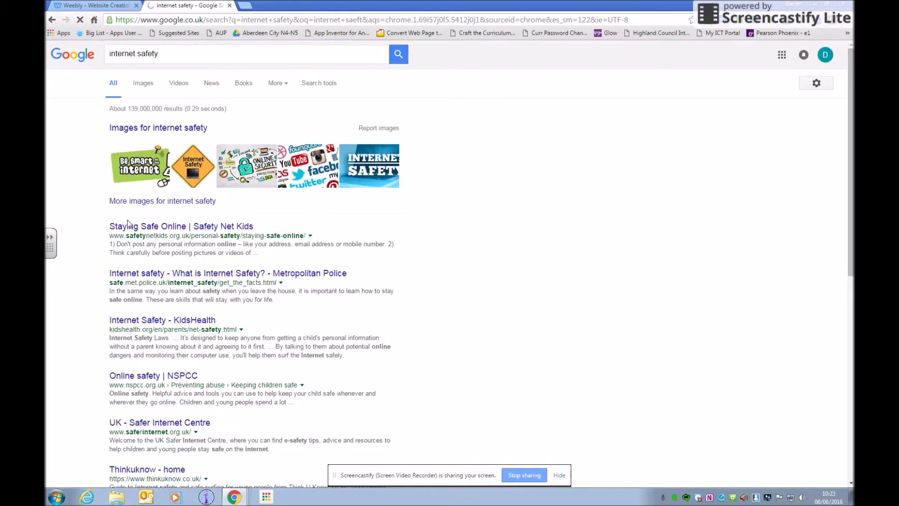
click(149, 89)
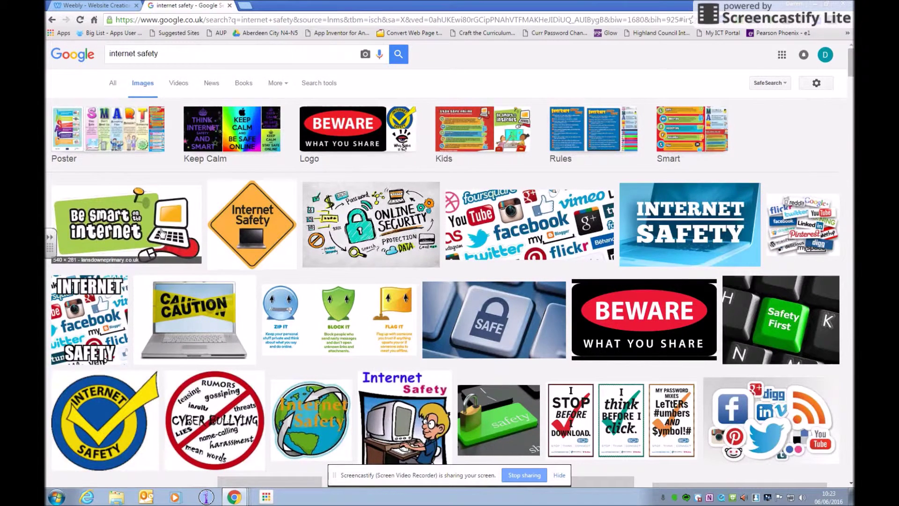
click(160, 230)
Save the Be smart on the internet image to Pictures as 'internet safety', overwriting the existing file.
right_click(325, 293)
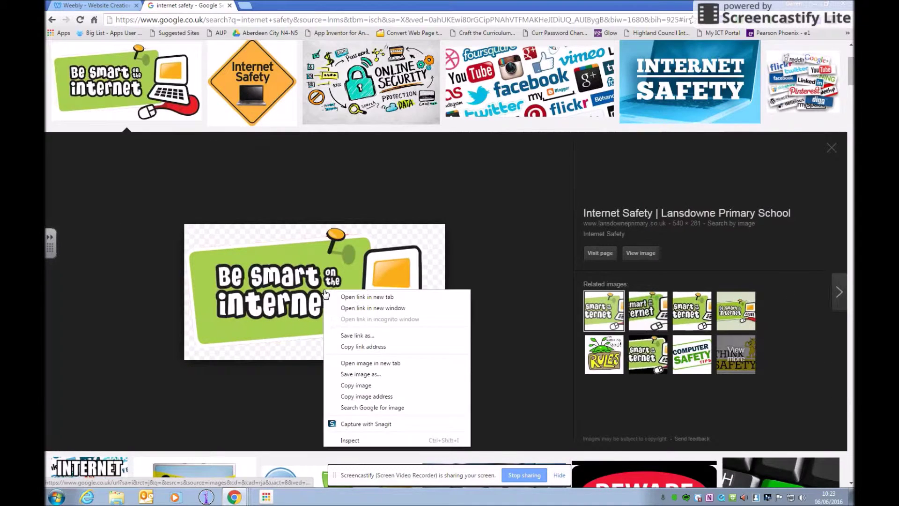
click(367, 377)
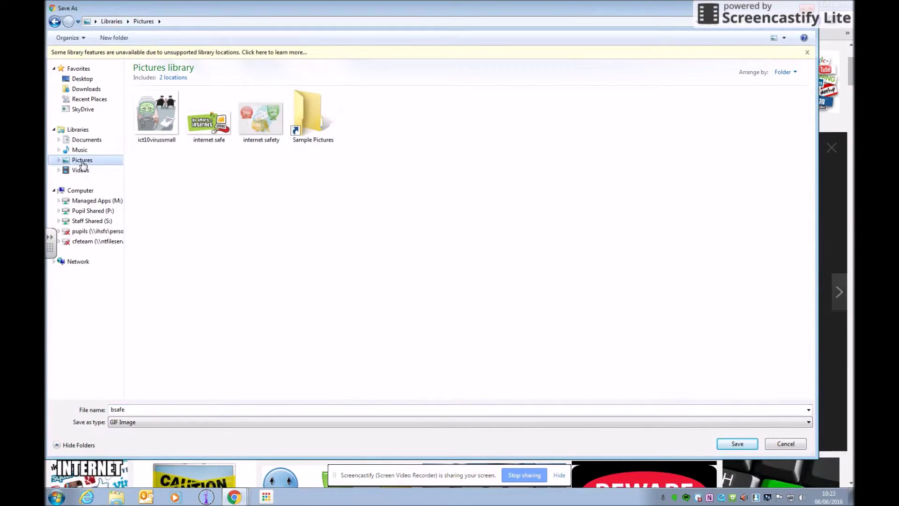
click(132, 410)
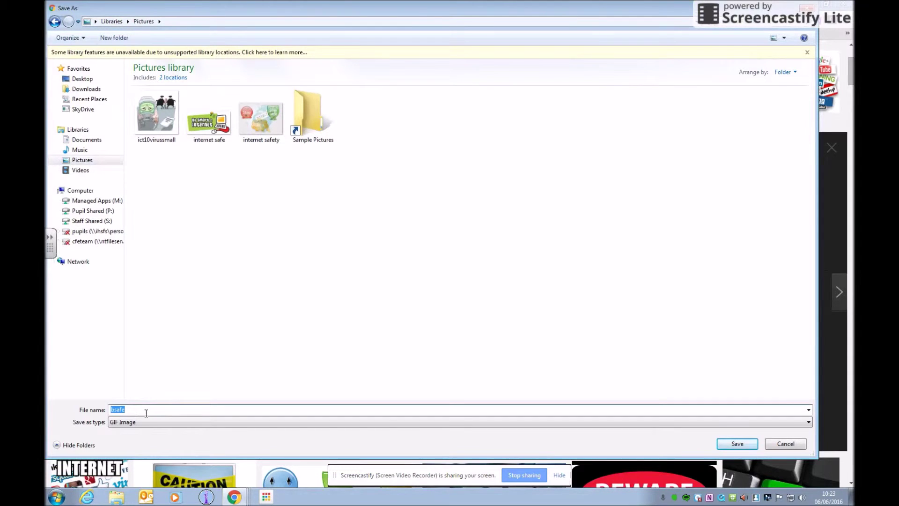
text(int)
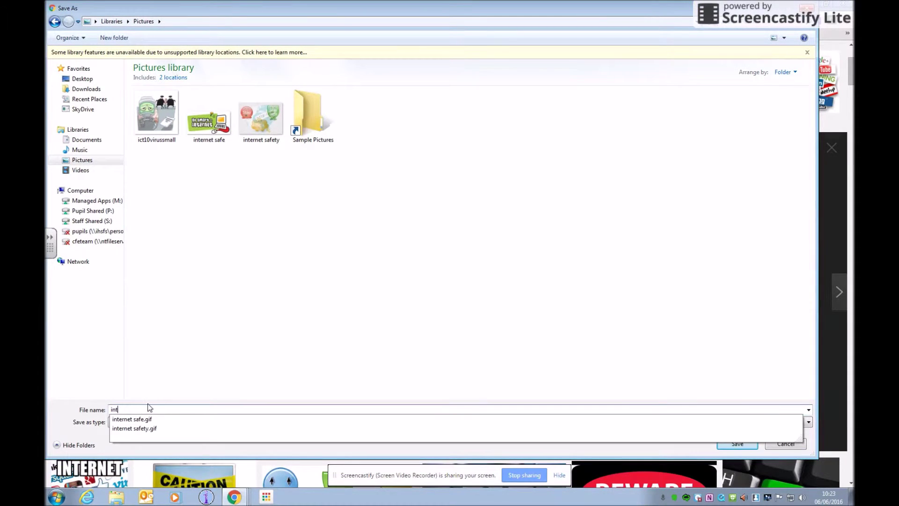
text(ernet safety)
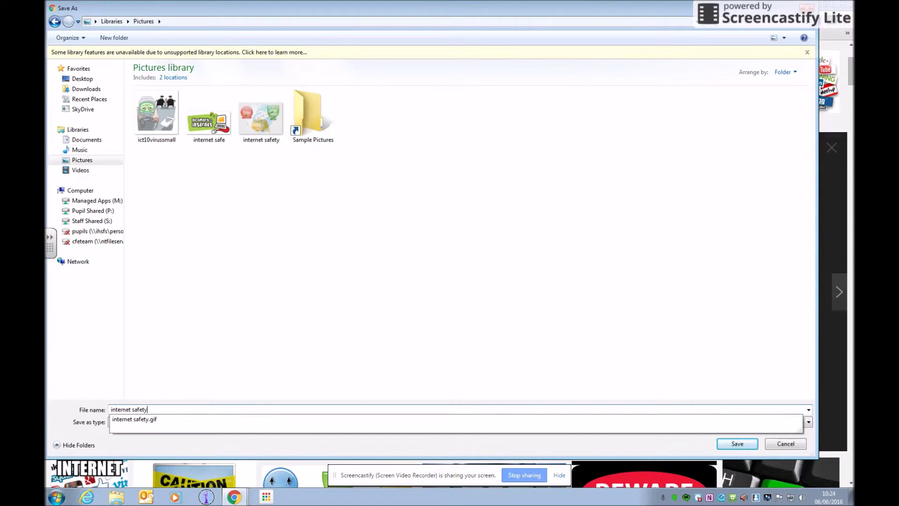
click(744, 444)
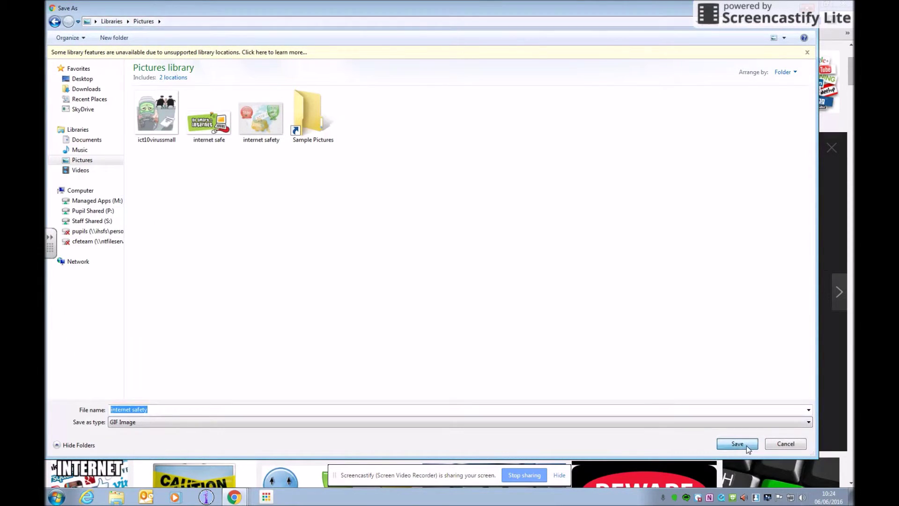
click(483, 253)
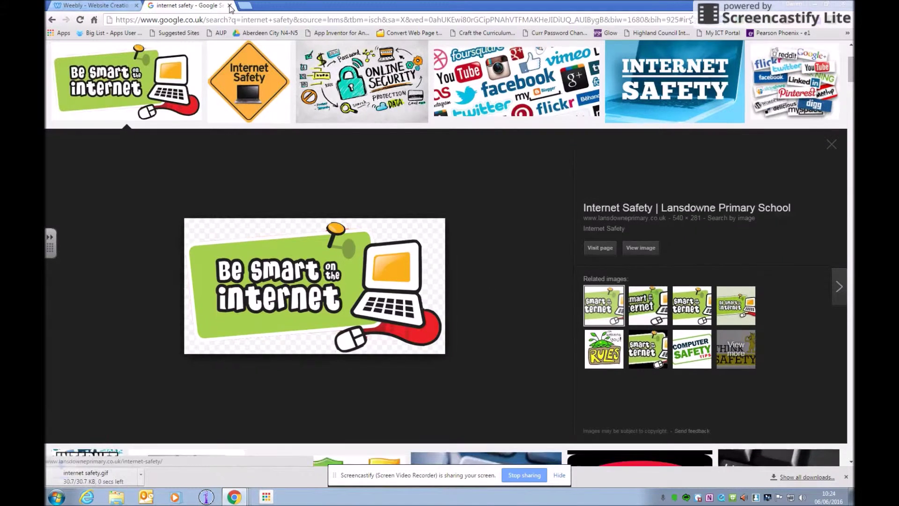
Upload the internet safe picture from the computer into the Home page's empty image block and shrink it.
click(229, 5)
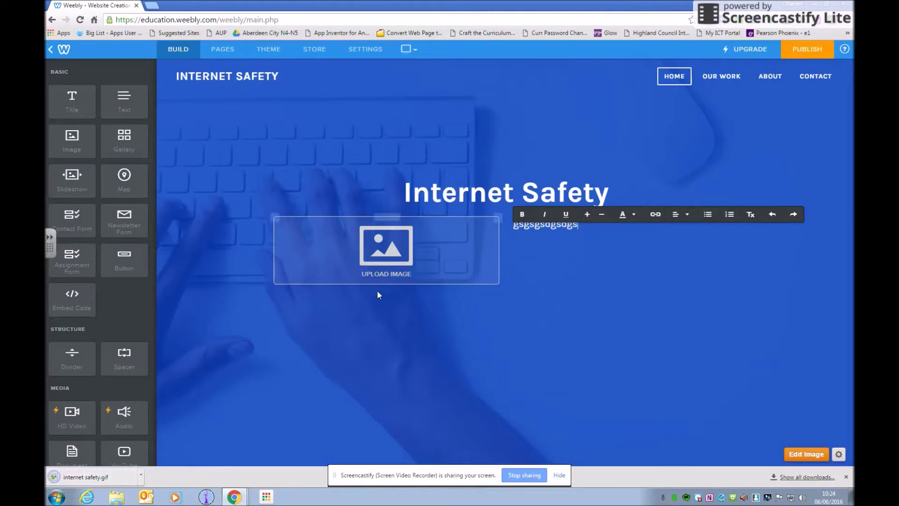
click(380, 260)
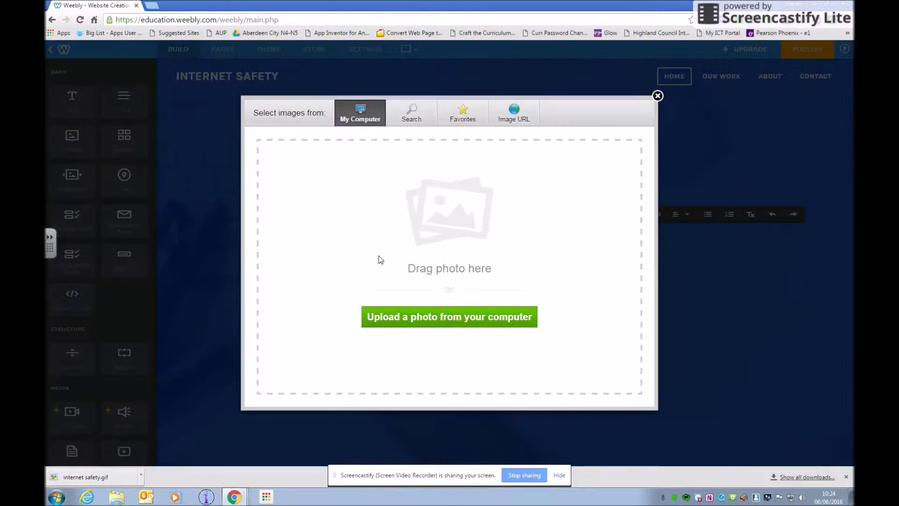
click(430, 317)
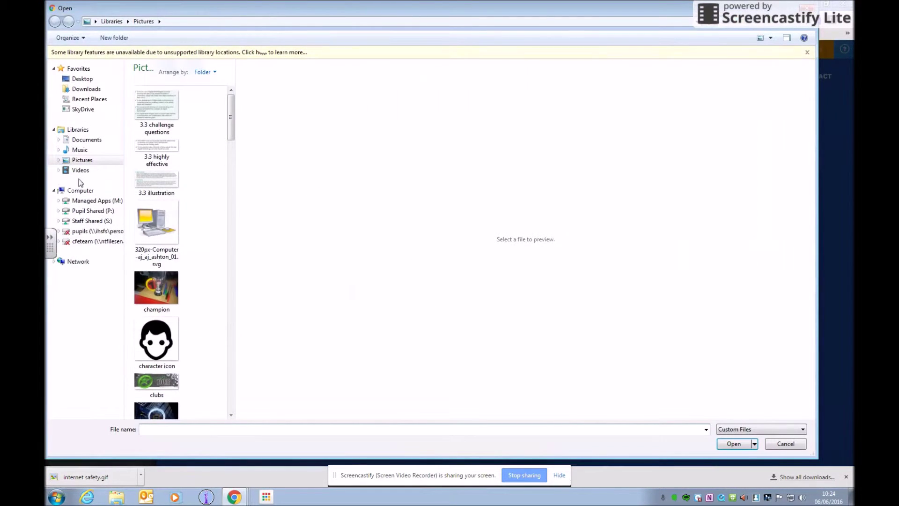
drag(233, 124, 227, 233)
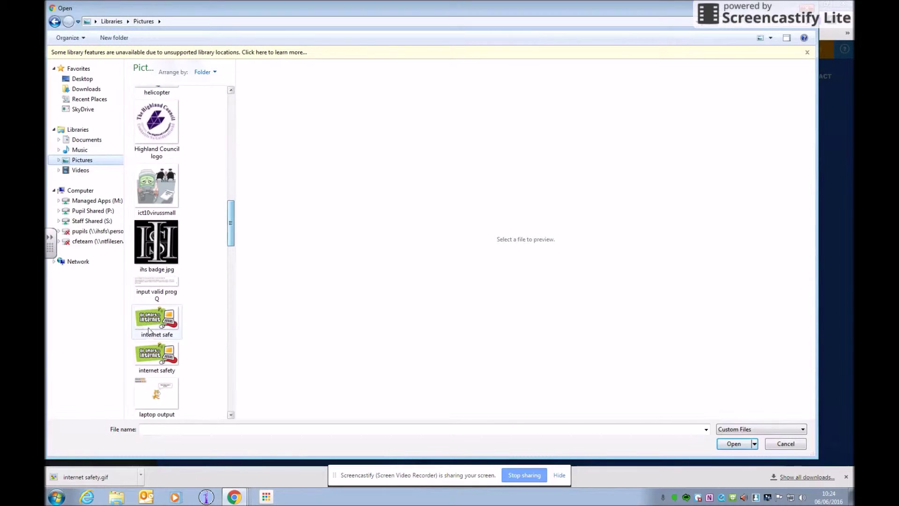
click(155, 328)
double_click(155, 328)
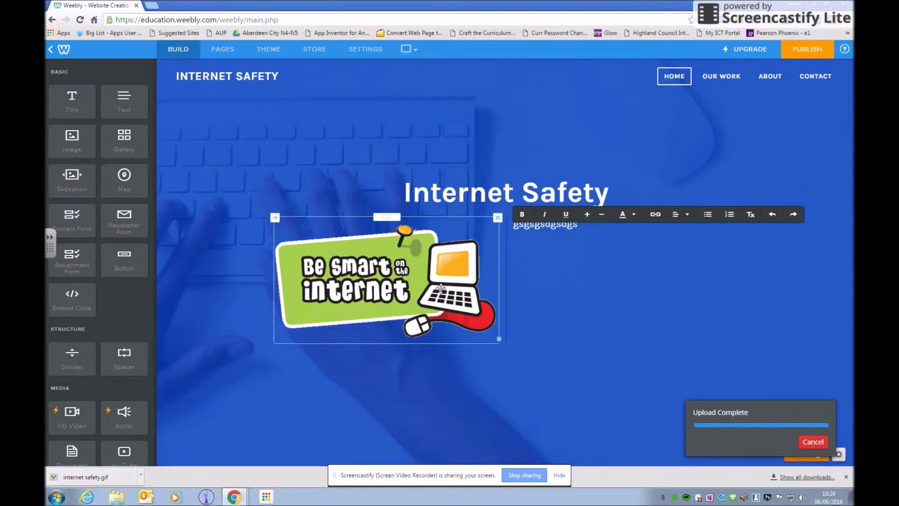
drag(494, 336, 460, 313)
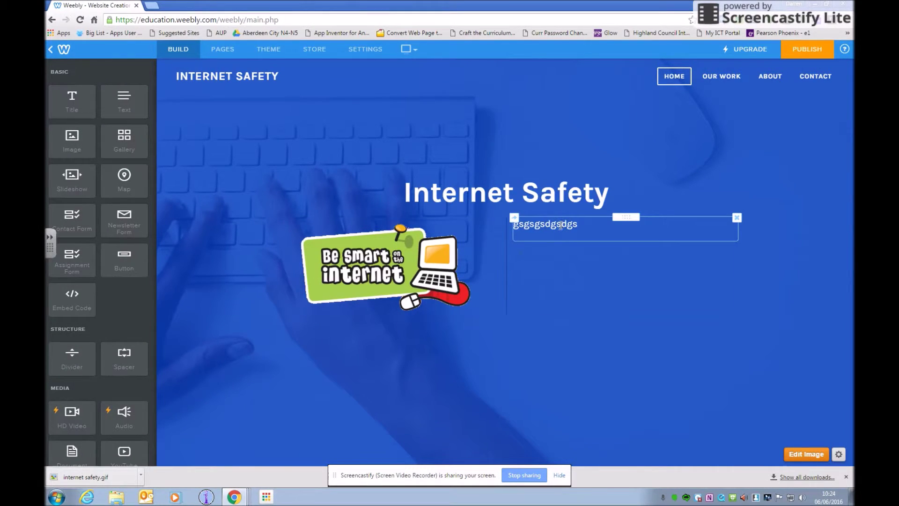
Drag a button onto the Home page just below the Be smart picture.
drag(141, 261, 503, 322)
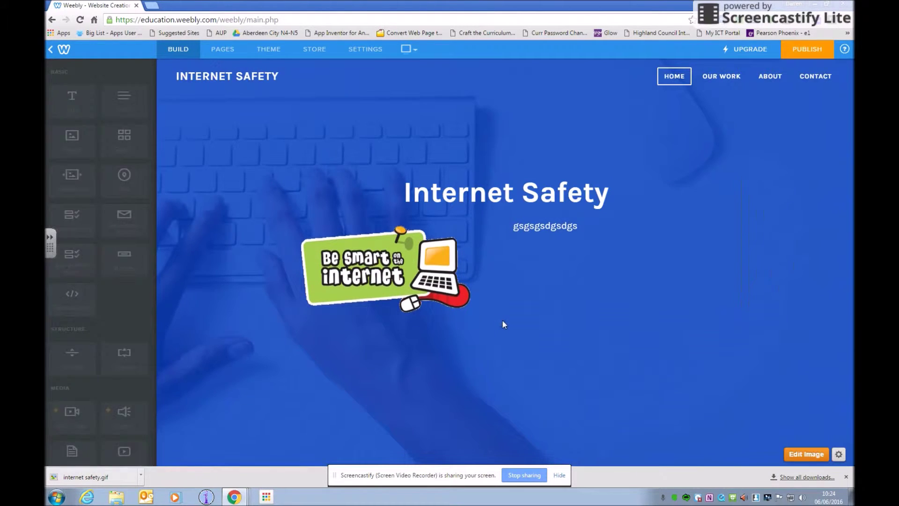
click(337, 329)
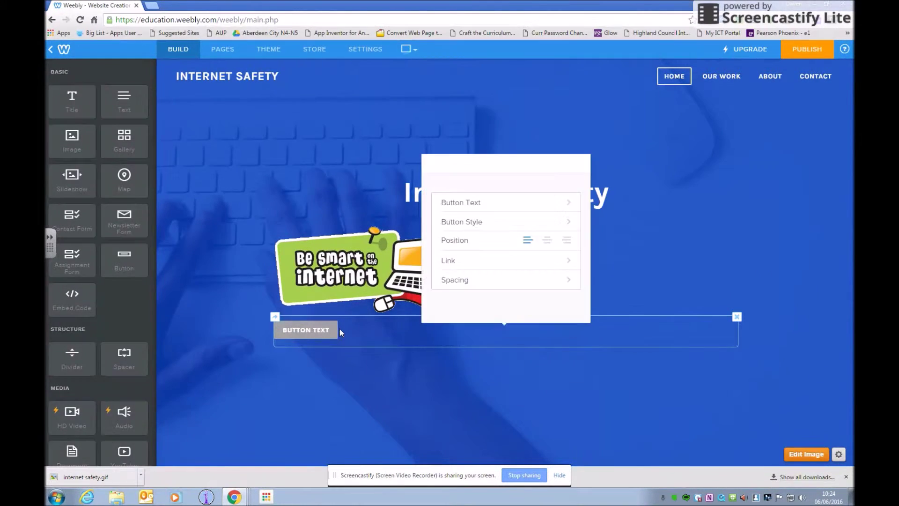
click(344, 272)
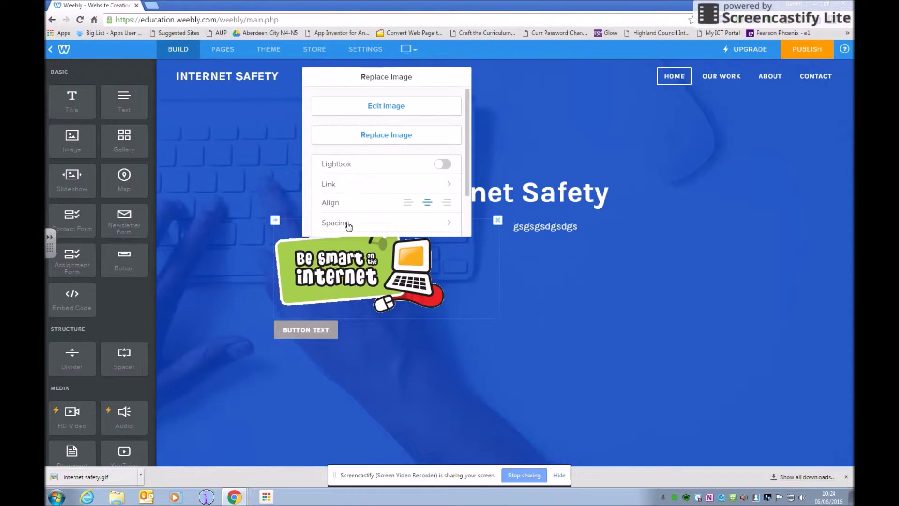
Select part of the subtitle text, then the Internet Safety title, for editing.
click(548, 226)
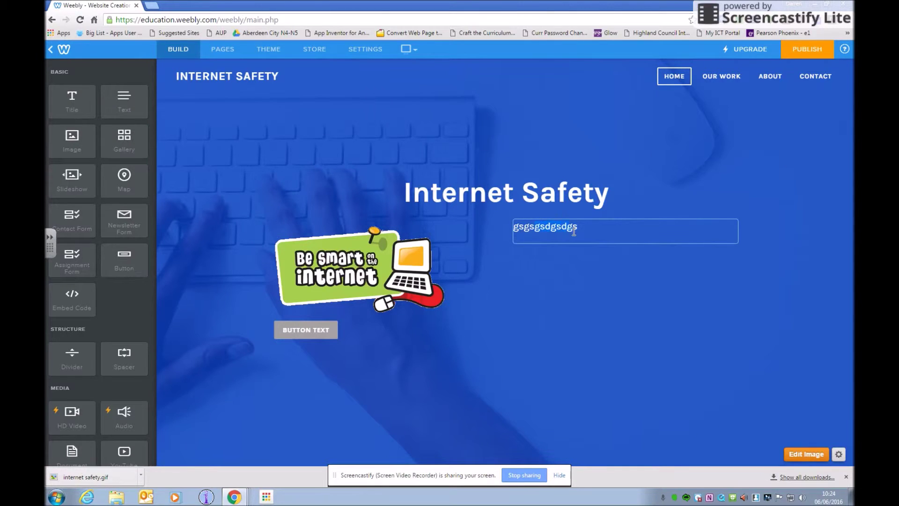
drag(535, 227, 560, 226)
click(540, 192)
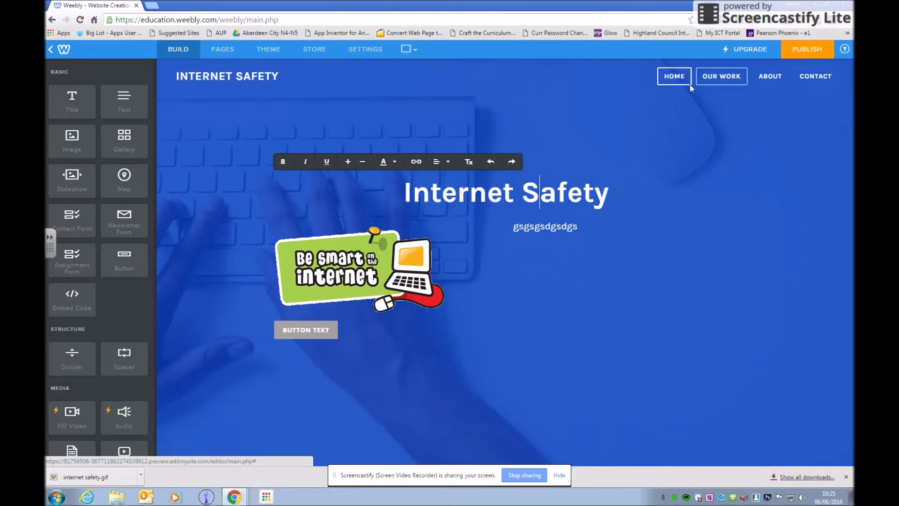
Replace the button's placeholder label with THINKUKNOW.
click(309, 336)
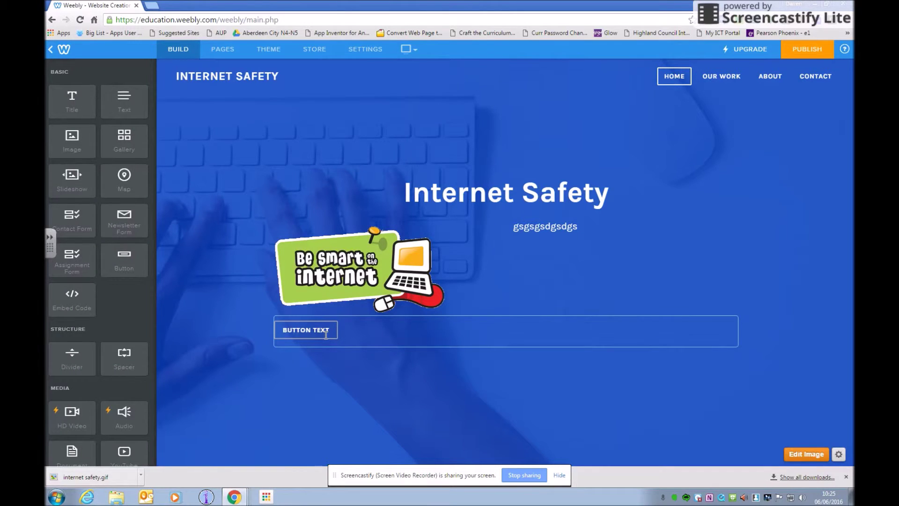
drag(333, 330, 283, 328)
key(BackSpace)
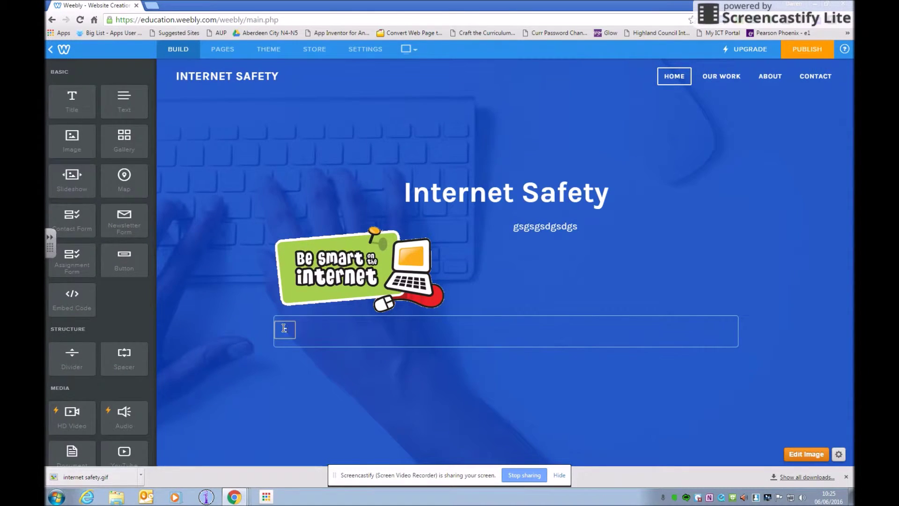
text(THINKUKNOW)
key(Return)
Centre the THINKUKNOW button and set its link type to Website URL.
click(324, 326)
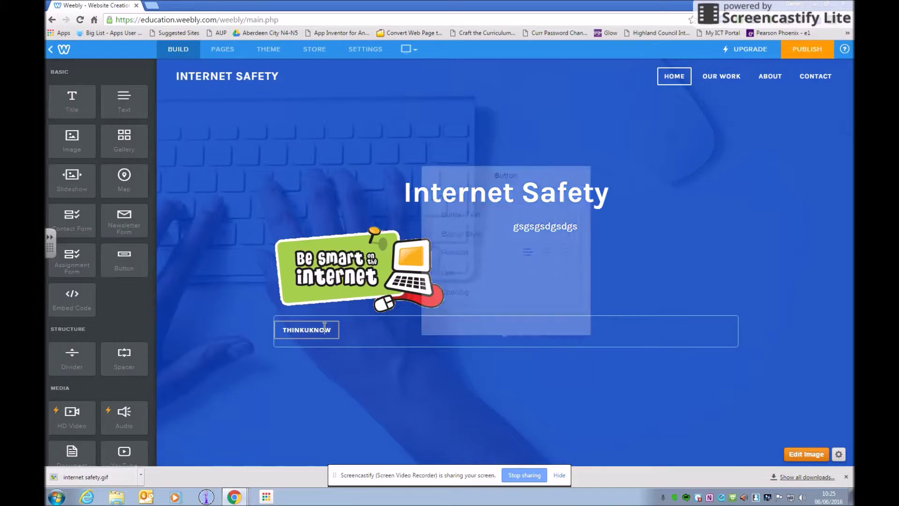
click(546, 228)
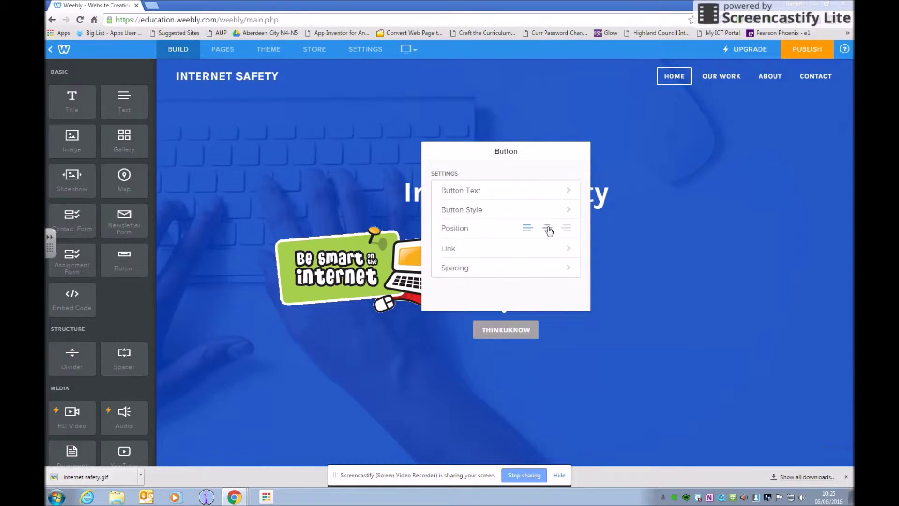
click(478, 250)
click(471, 192)
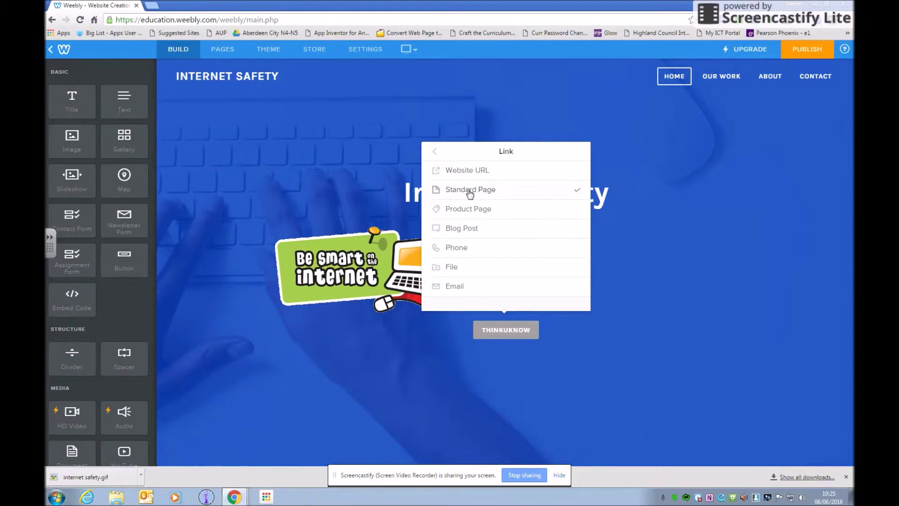
click(472, 173)
Search thinkuknow in a new tab, open the 8–10s page and copy its address.
click(151, 6)
text(th)
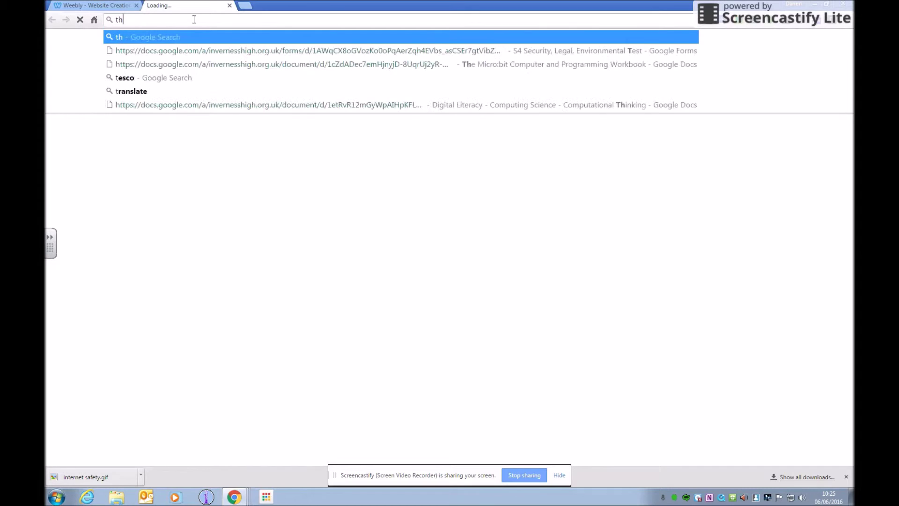
text(inkuknow)
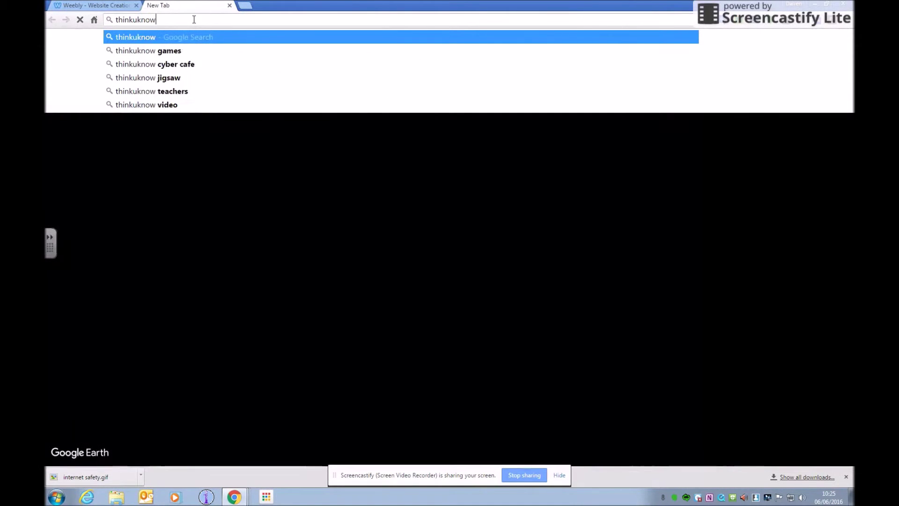
key(Return)
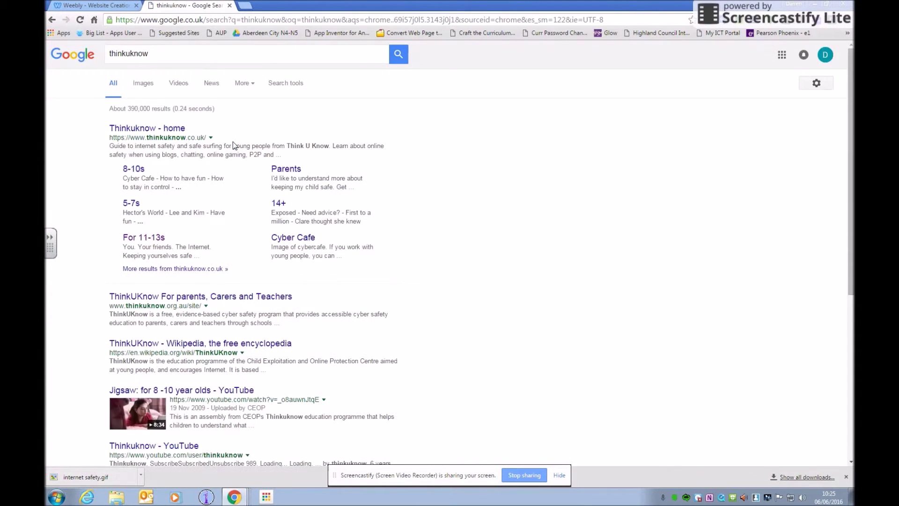
click(135, 171)
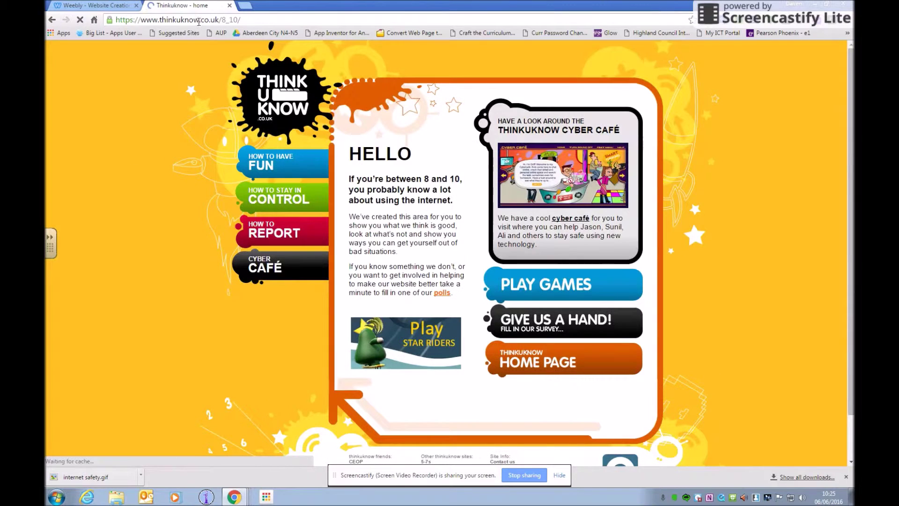
click(199, 21)
key(ctrl+c)
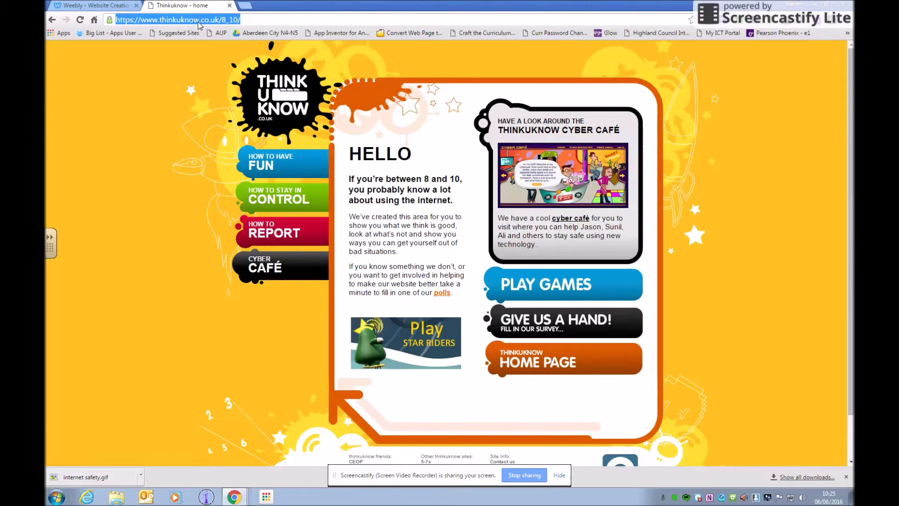
click(90, 5)
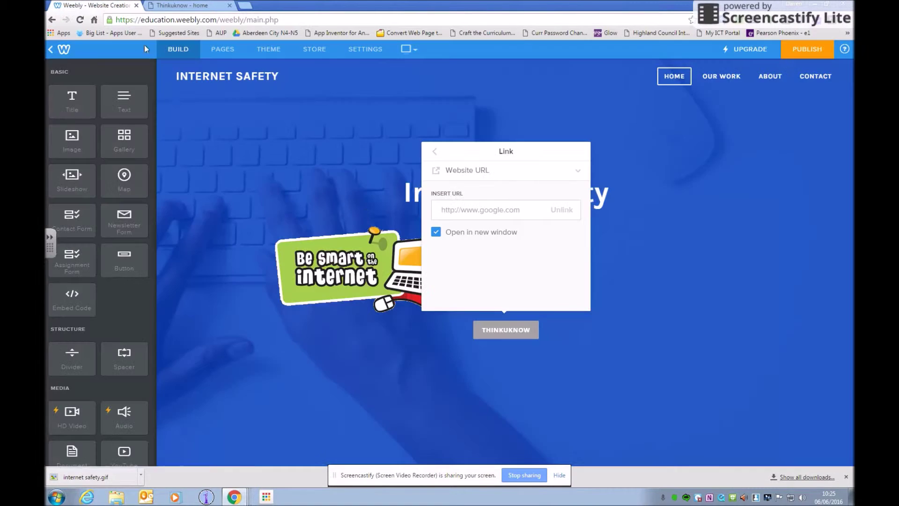
click(452, 207)
key(ctrl+v)
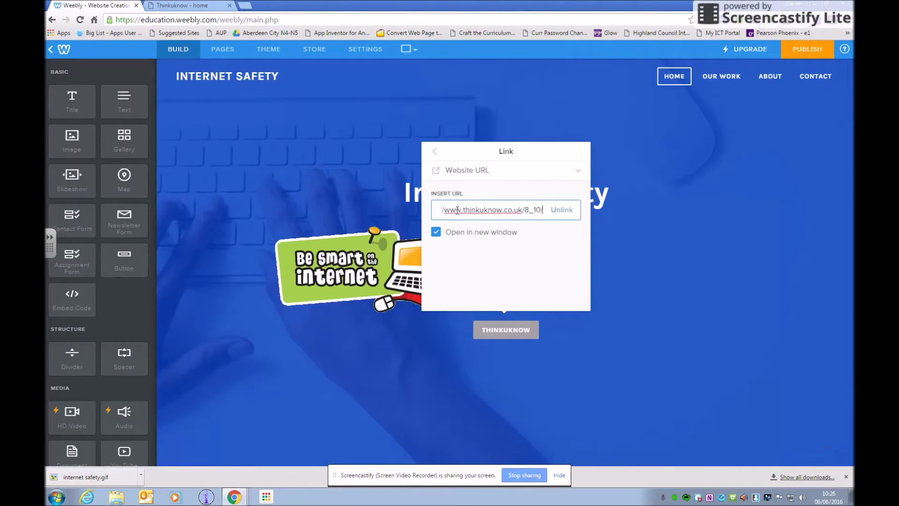
click(541, 381)
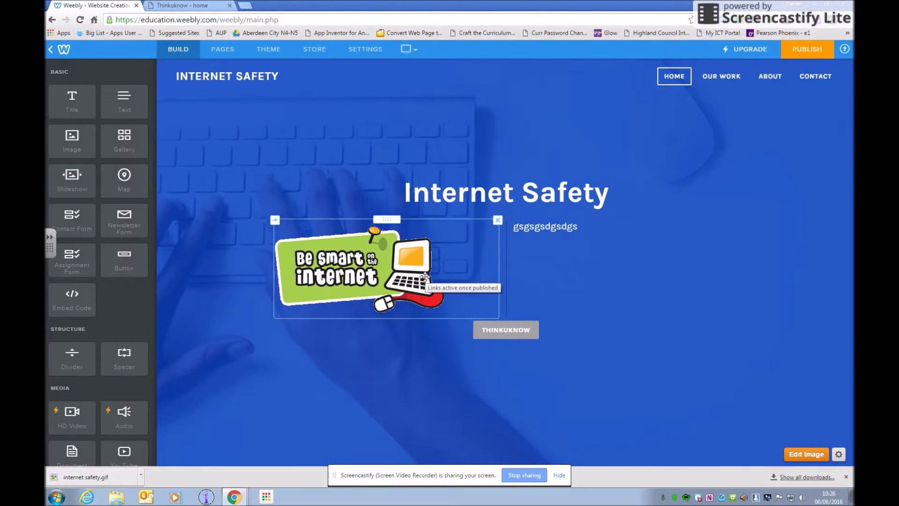
Check the Be smart picture, THINKUKNOW button and gsgsgsdgsdgs text blocks, then view the site's pages.
click(407, 265)
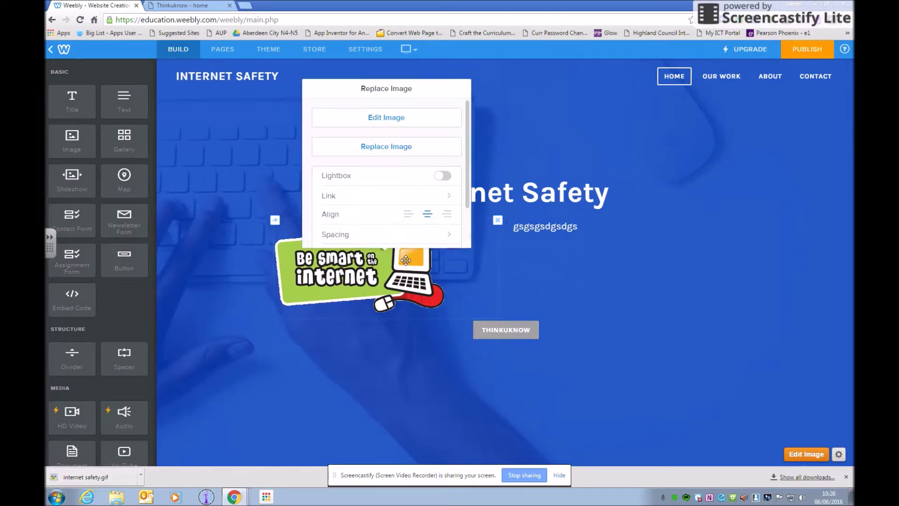
click(618, 325)
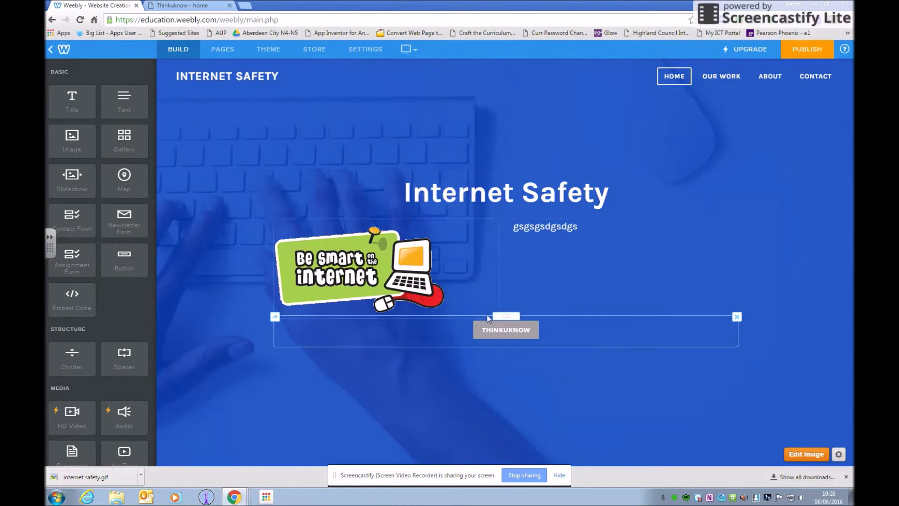
click(634, 268)
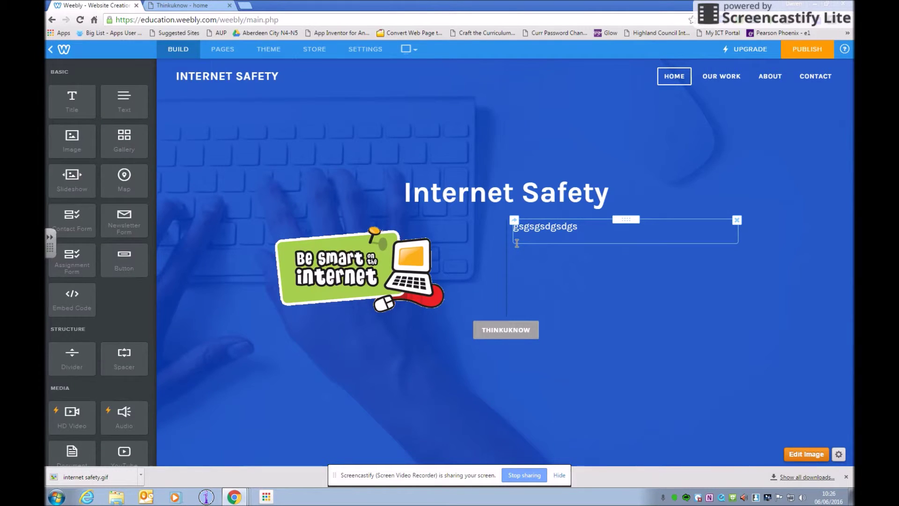
click(247, 90)
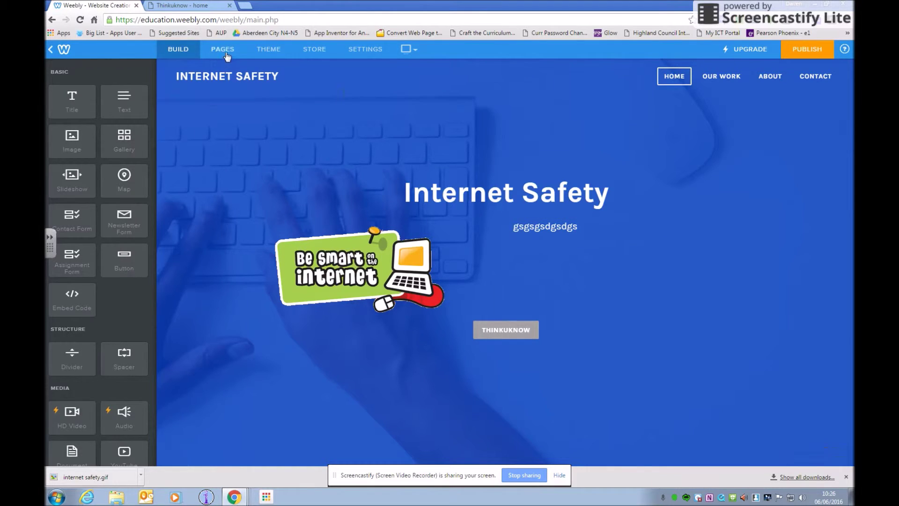
click(224, 51)
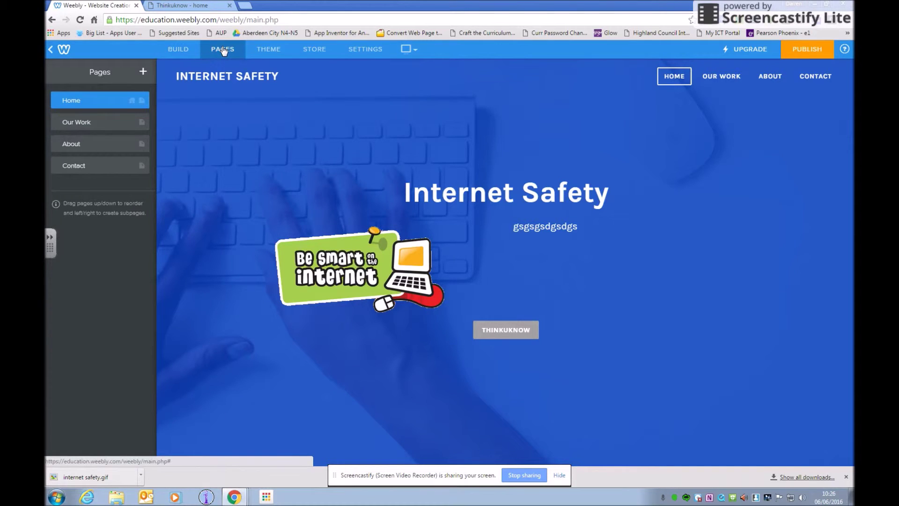
Switch the Home page to a Short Header with the headline 'Be Safe Online!'.
click(87, 102)
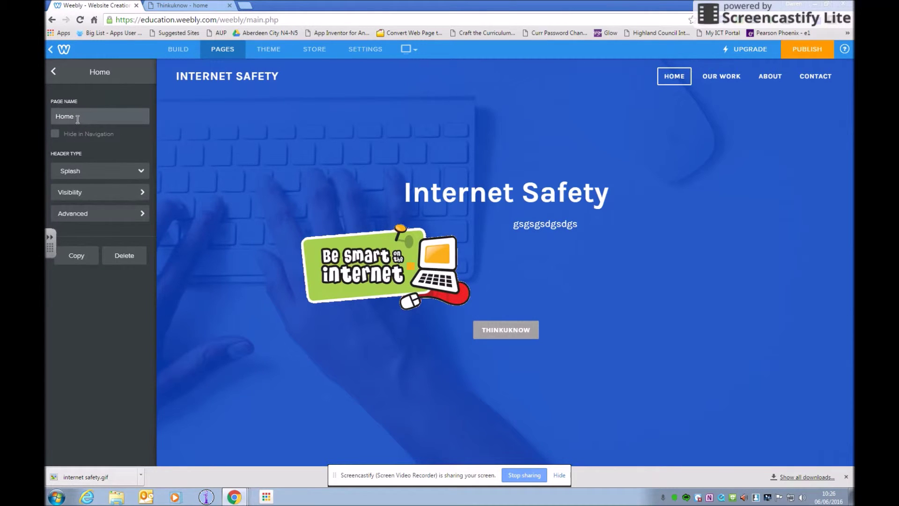
click(92, 174)
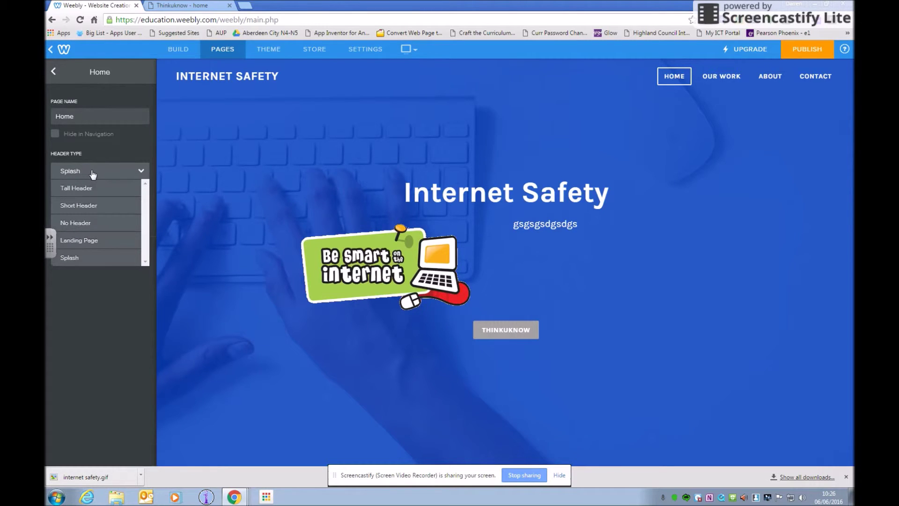
click(94, 206)
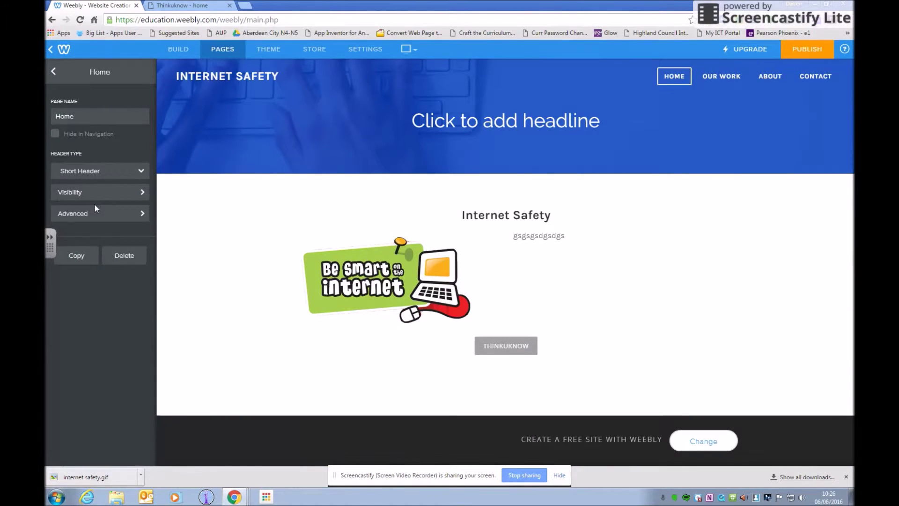
click(484, 123)
text(Be Safe Online!)
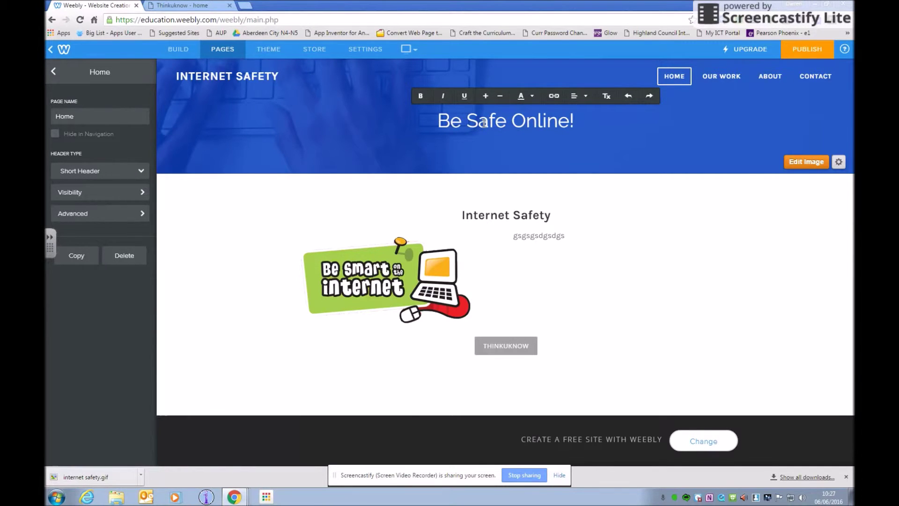
click(54, 73)
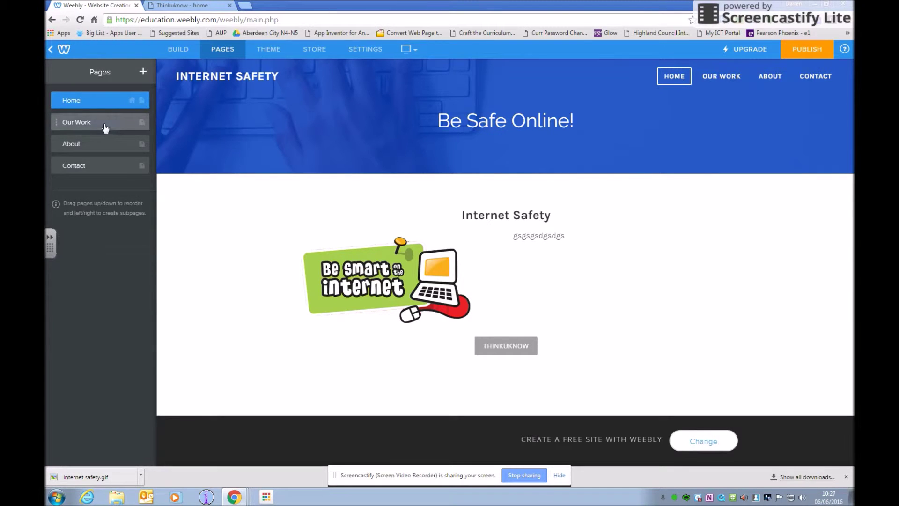
Delete the Our Work, About and Contact pages, leaving only Home.
click(105, 126)
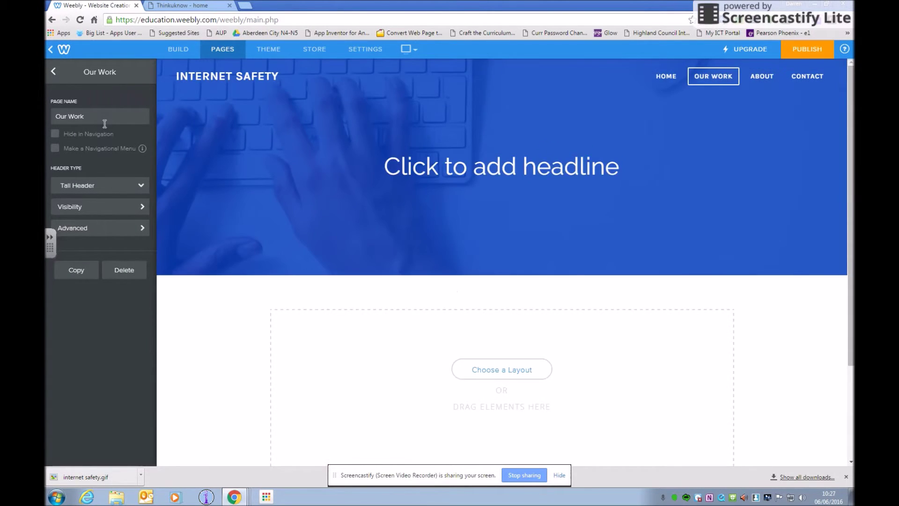
click(129, 274)
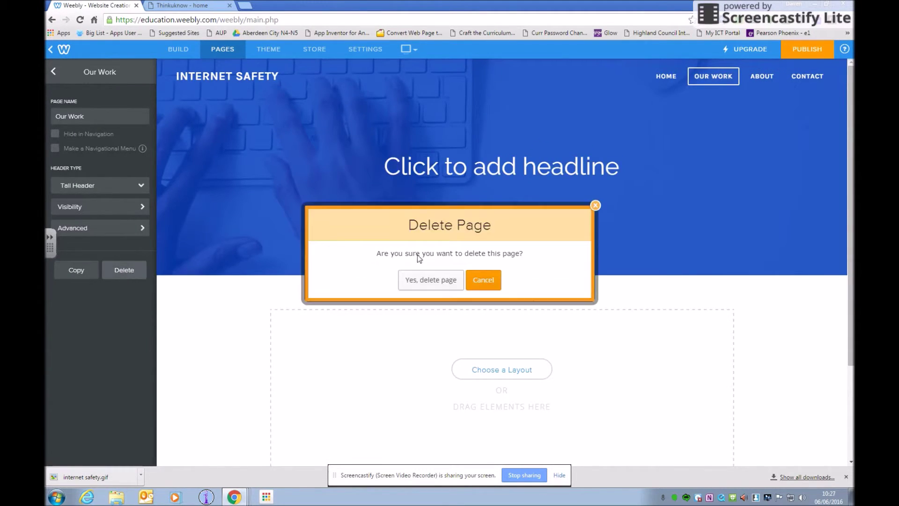
click(420, 281)
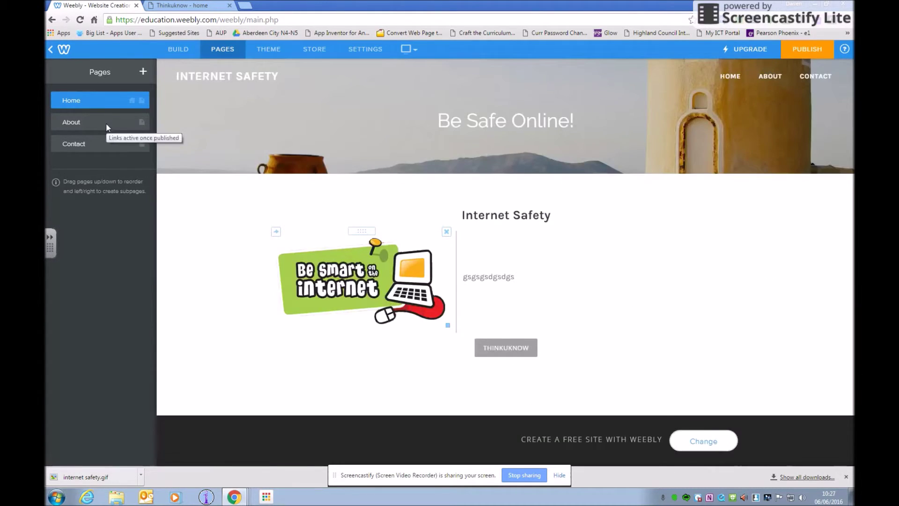
click(107, 125)
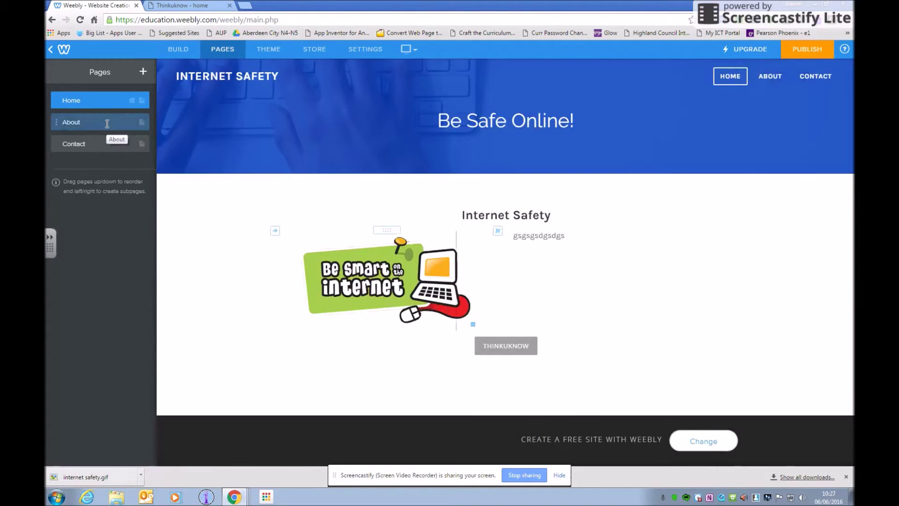
click(115, 276)
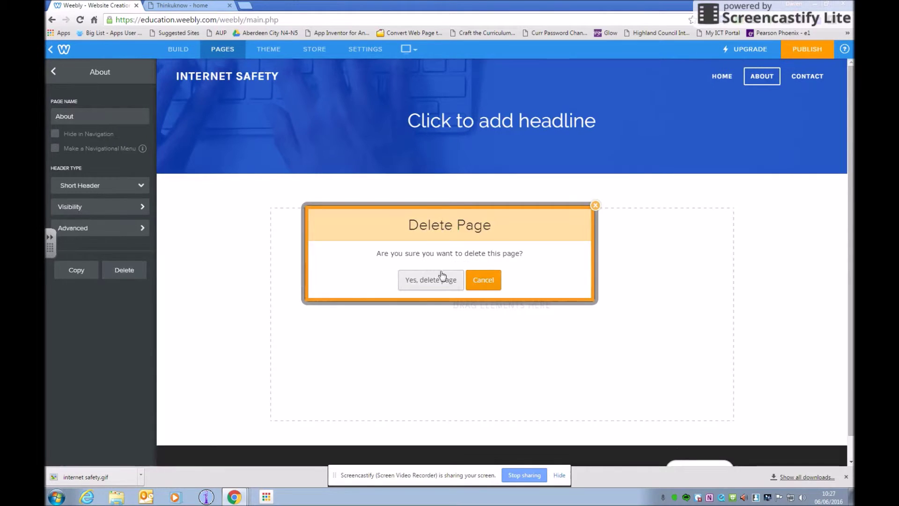
click(419, 285)
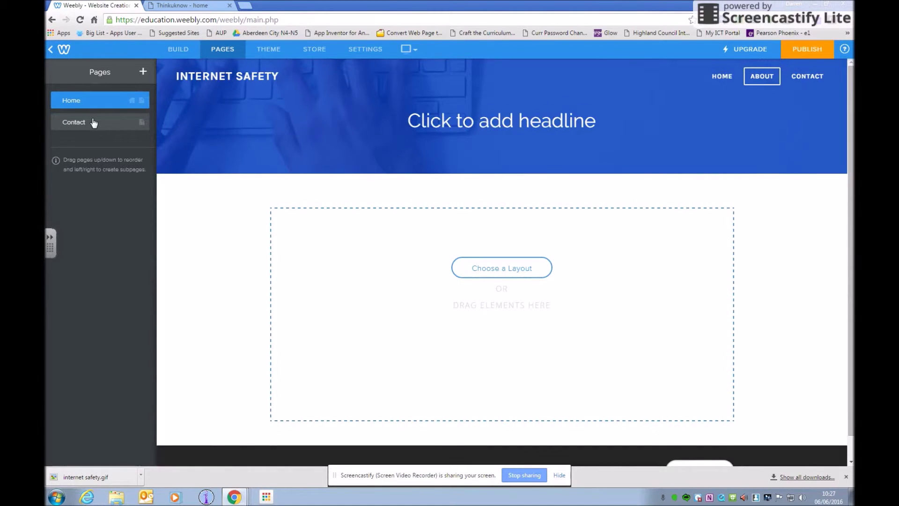
click(94, 122)
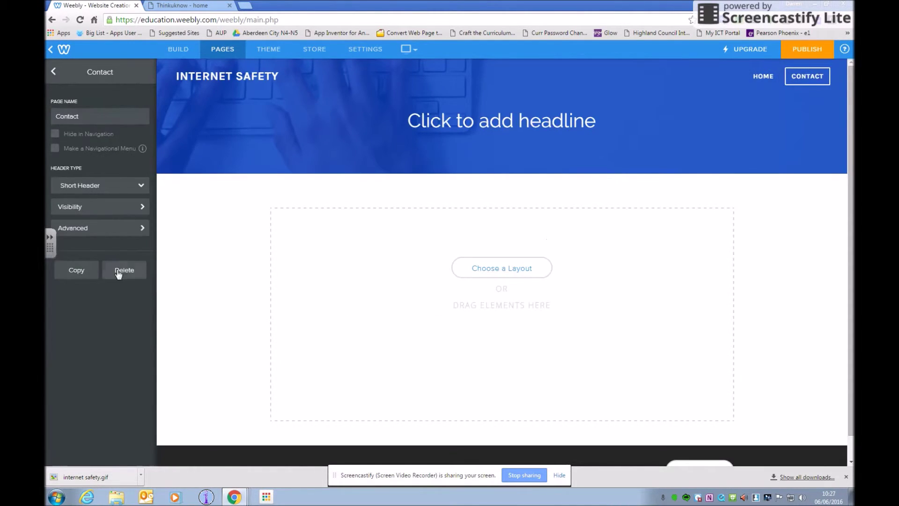
click(131, 271)
click(430, 279)
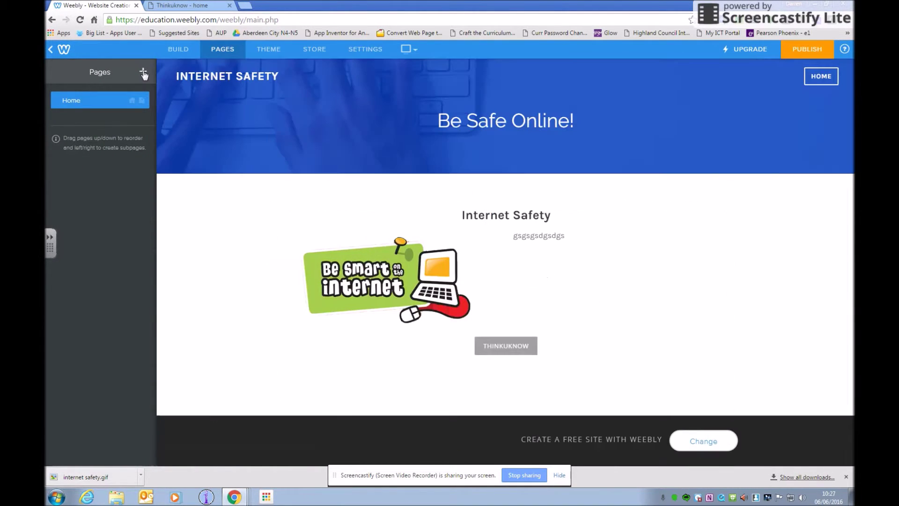
click(144, 72)
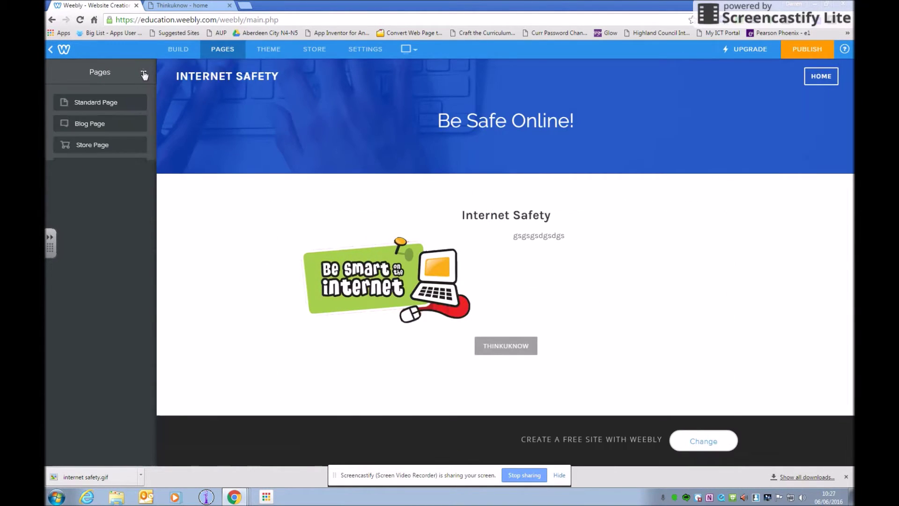
Create a standard page named Cyberbullying with No Header and save it.
click(102, 104)
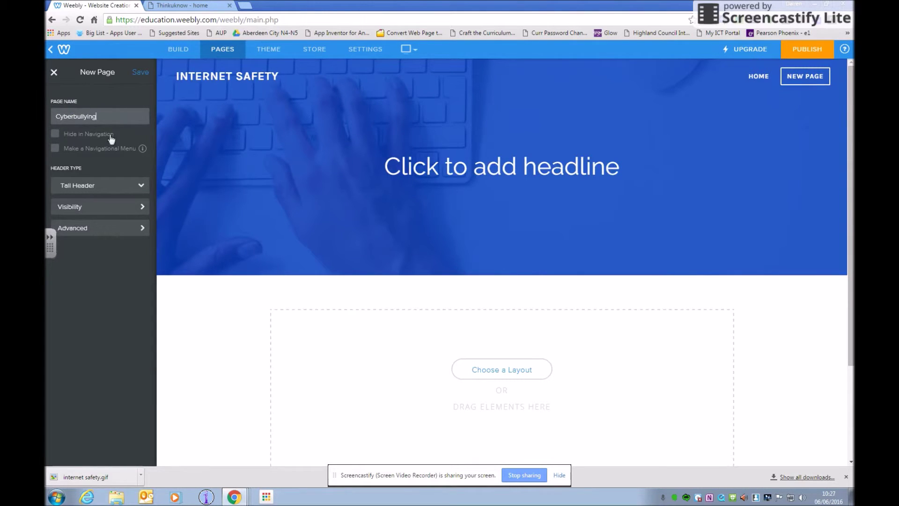
click(131, 192)
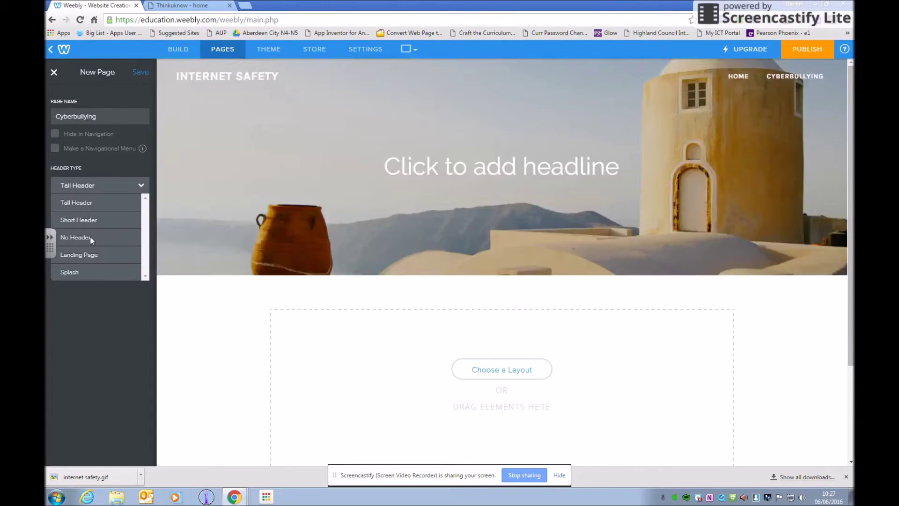
click(91, 239)
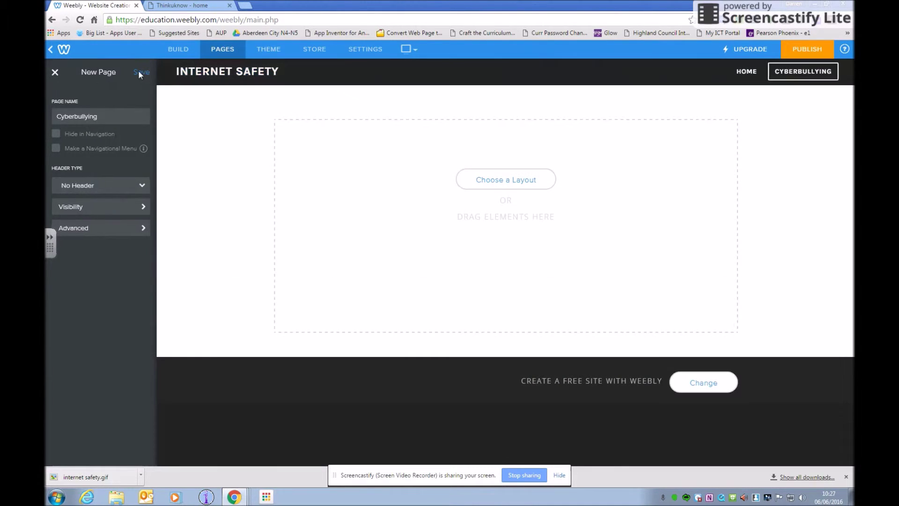
click(139, 73)
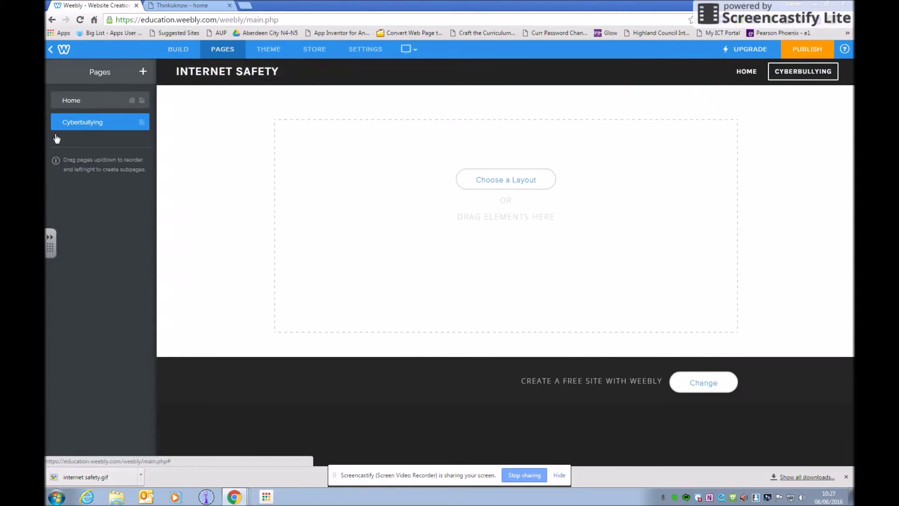
click(178, 51)
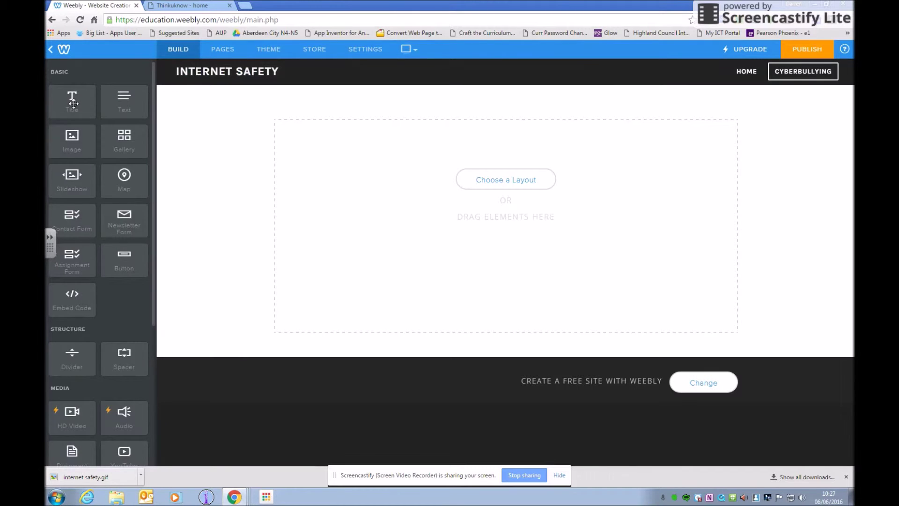
Place a title block and, beneath it, a YouTube video element on the Cyberbullying page.
drag(73, 103, 290, 134)
drag(346, 149, 273, 147)
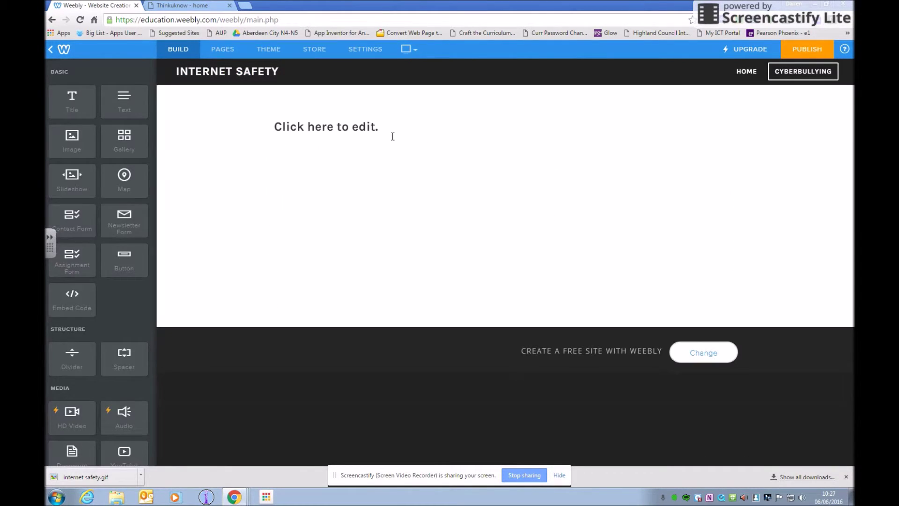
drag(110, 453, 355, 232)
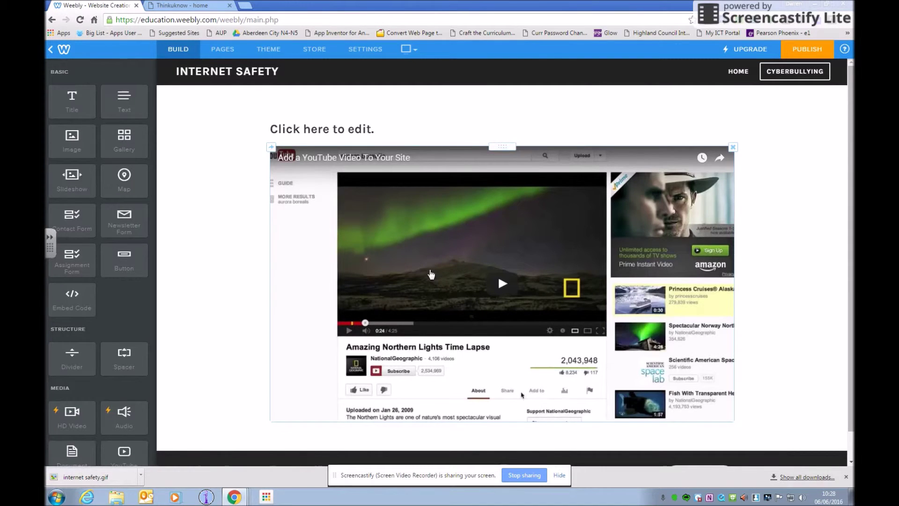
click(428, 271)
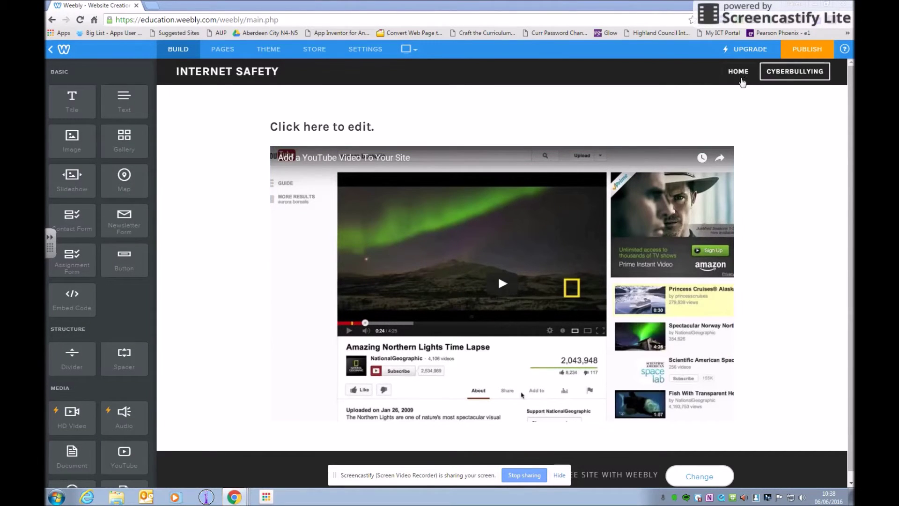
Switch to the Home page and preview the site in the Mobile phone layout.
click(740, 75)
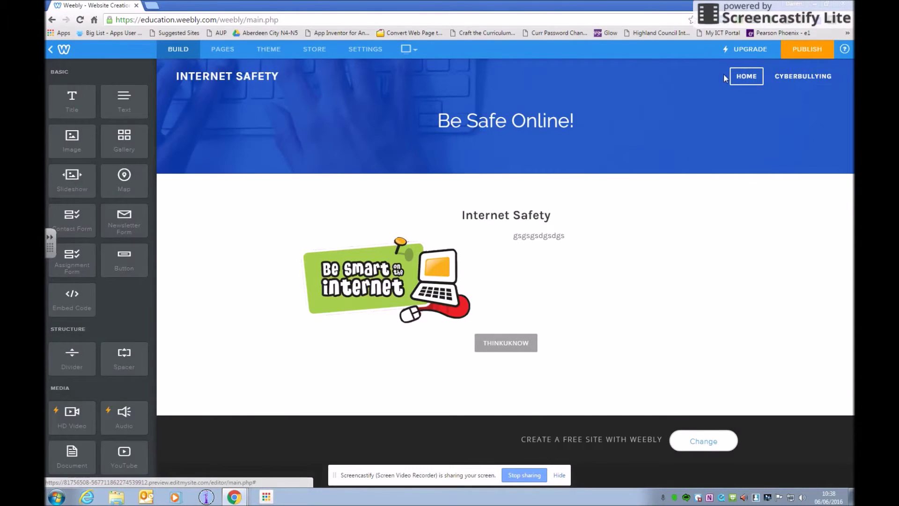
click(278, 53)
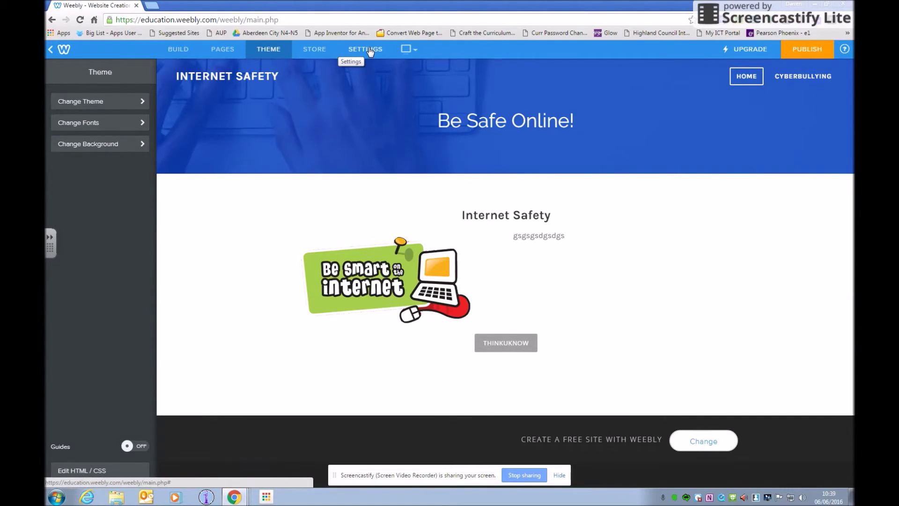
click(415, 49)
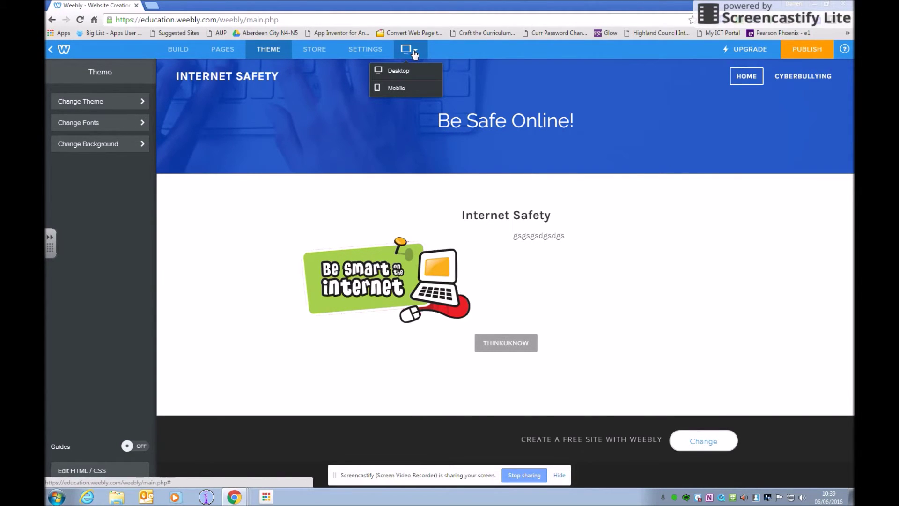
click(397, 89)
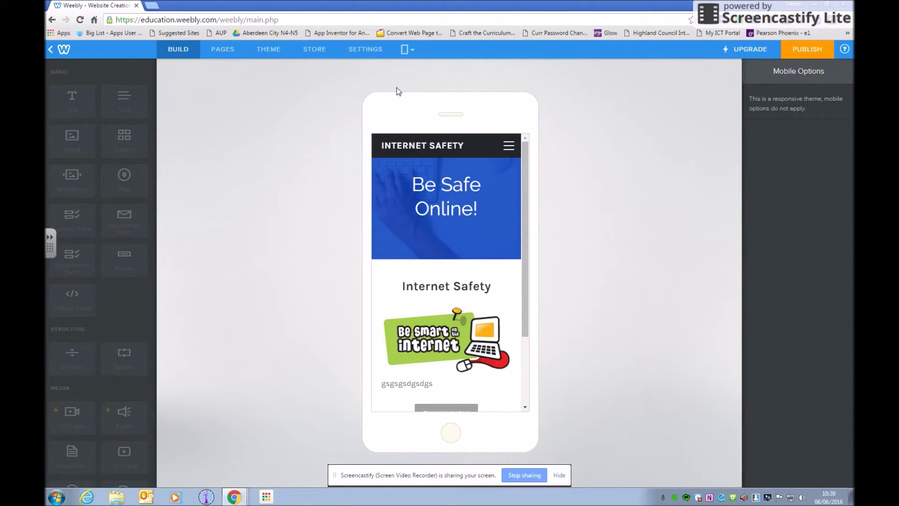
Test the phone hamburger menu on Cyberbullying and Home, then return to the Desktop view.
click(510, 149)
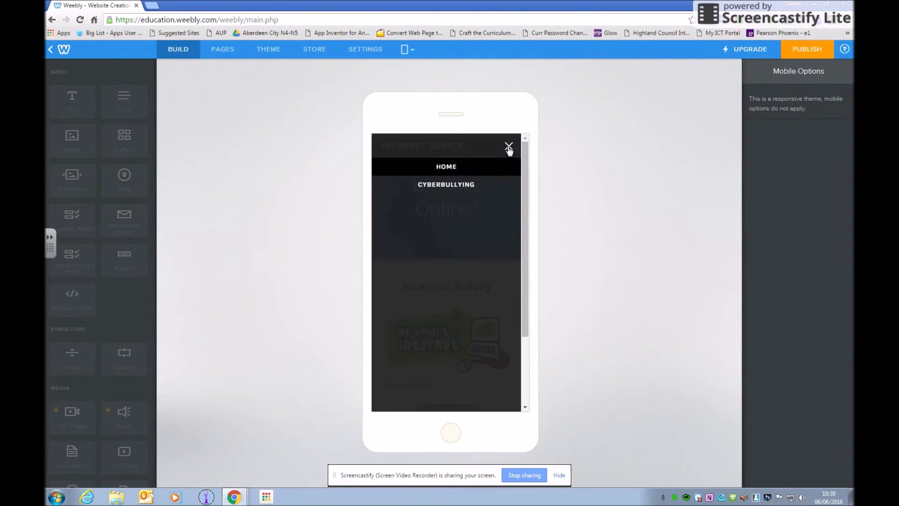
click(440, 185)
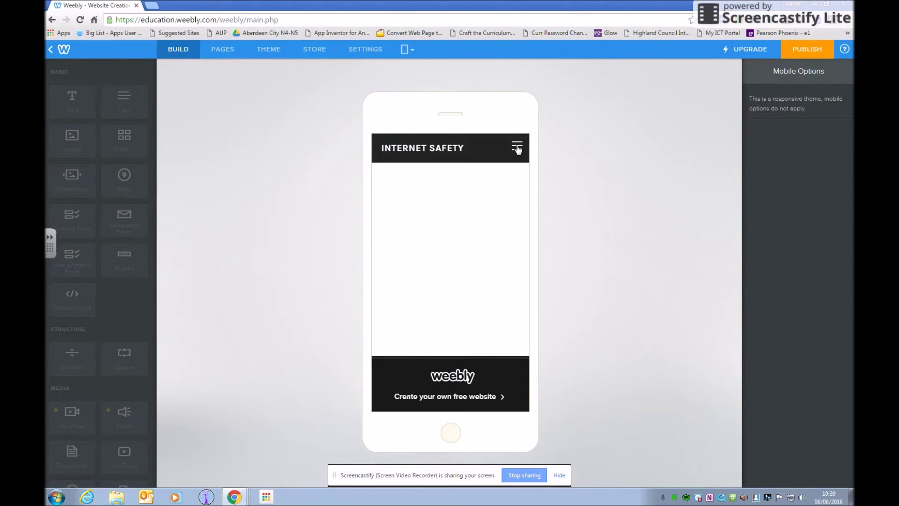
click(518, 149)
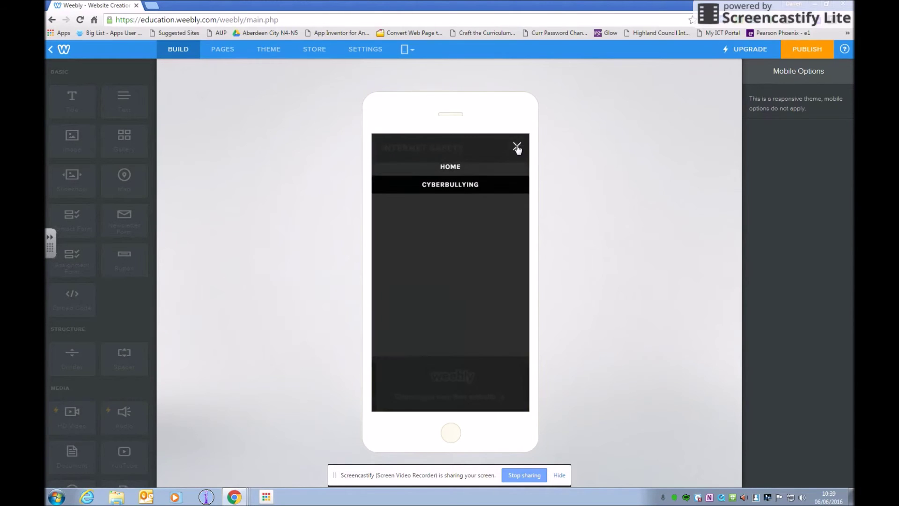
click(471, 166)
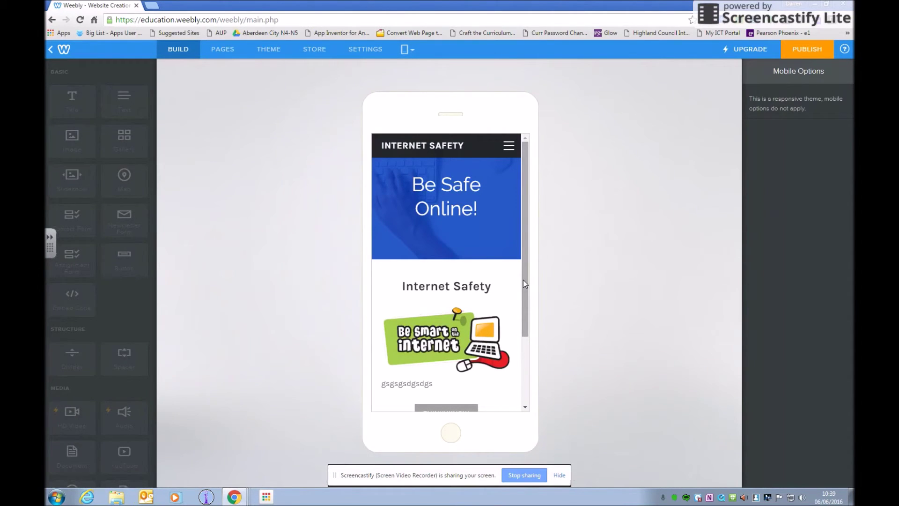
scroll(523, 280, down, 1)
scroll(521, 265, up, 1)
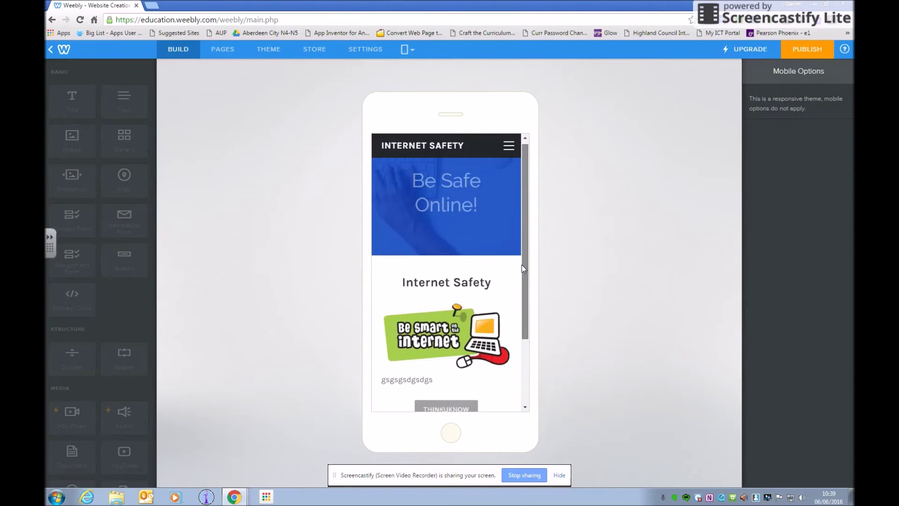
click(407, 51)
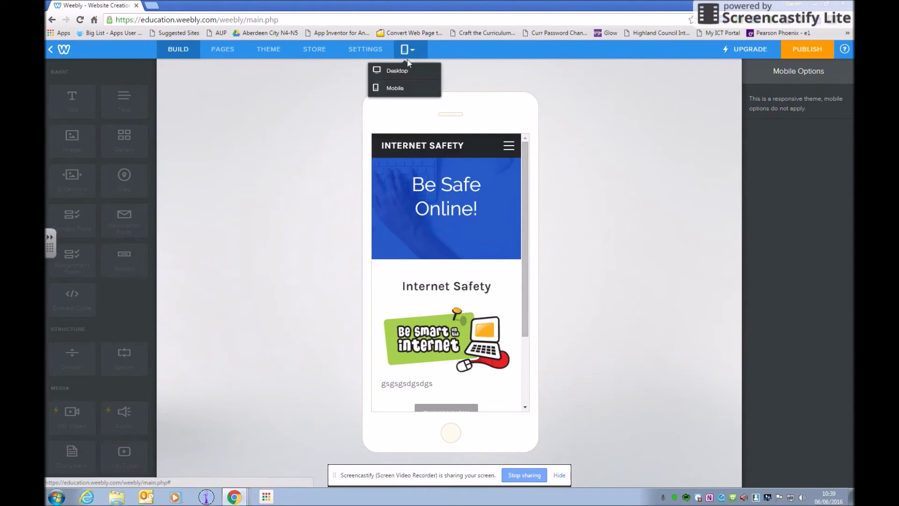
click(398, 73)
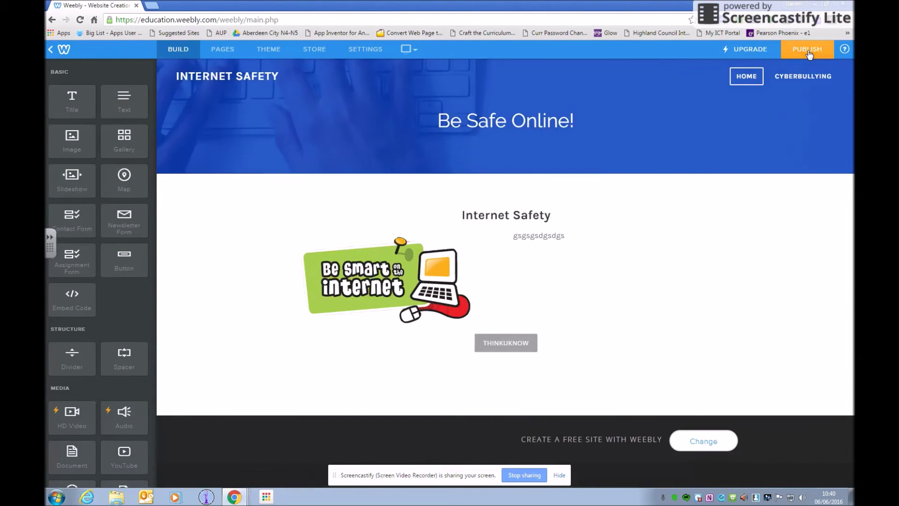
Publish the site to a free weebly.com subdomain and open the live site in a new tab.
click(809, 55)
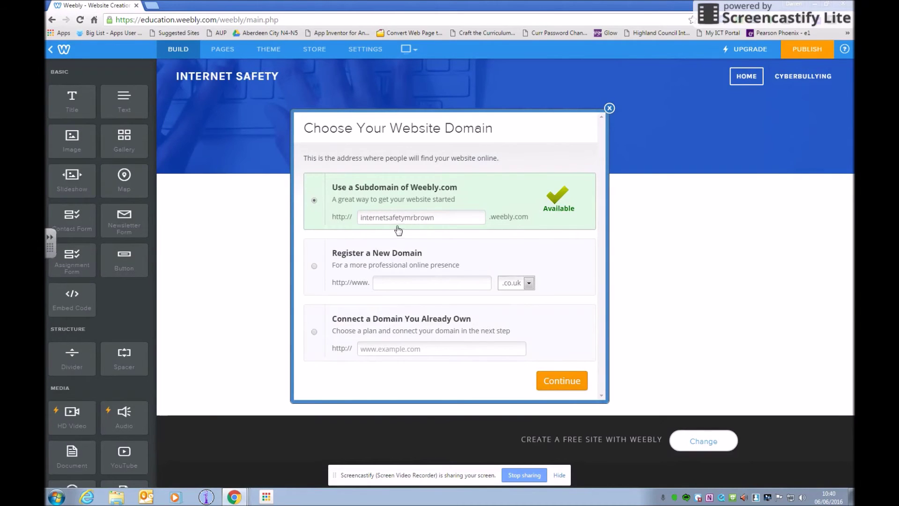
click(568, 381)
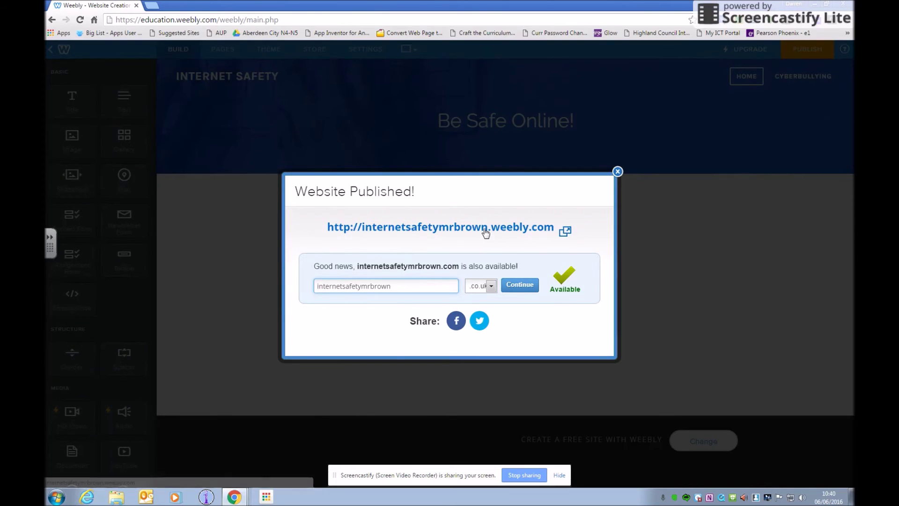
click(486, 229)
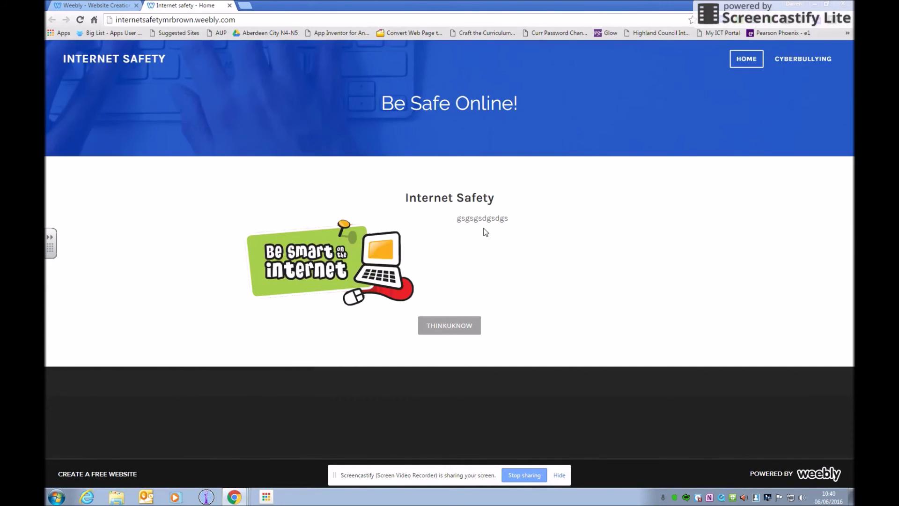
Visit the live CYBERBULLYING and HOME pages, then close the live site's tab.
click(811, 58)
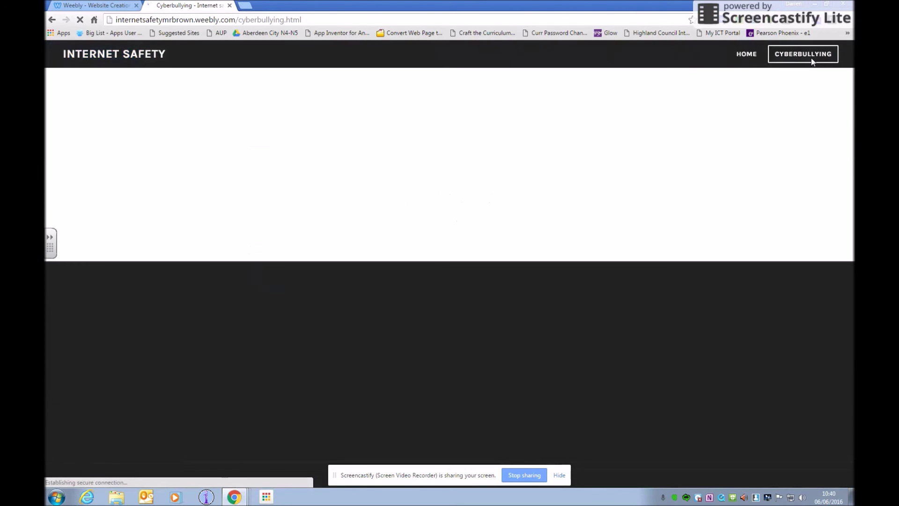
click(746, 56)
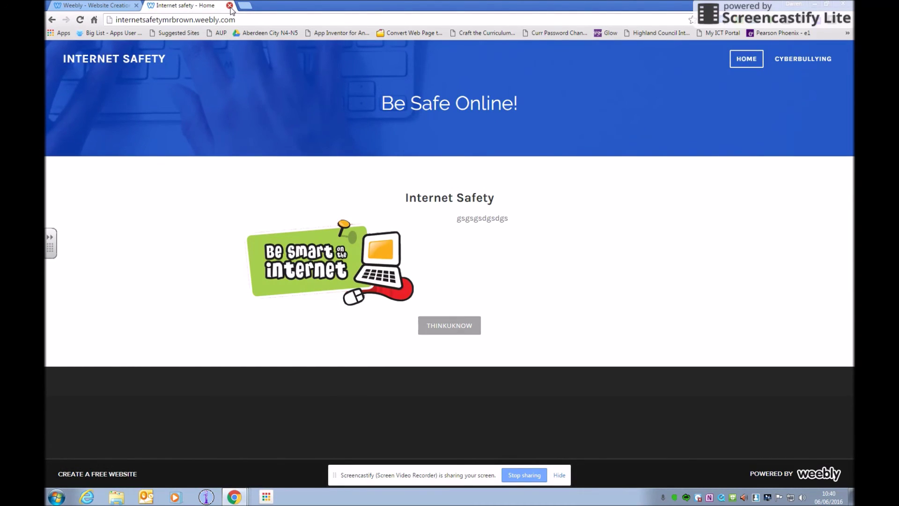
click(230, 5)
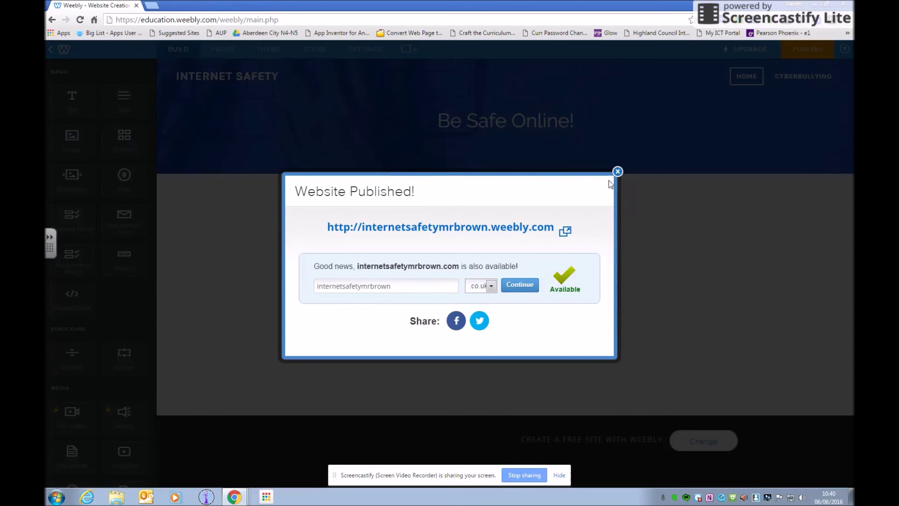
Dismiss the Website Published dialog and reopen the Internet safety site for editing from My Sites.
click(618, 172)
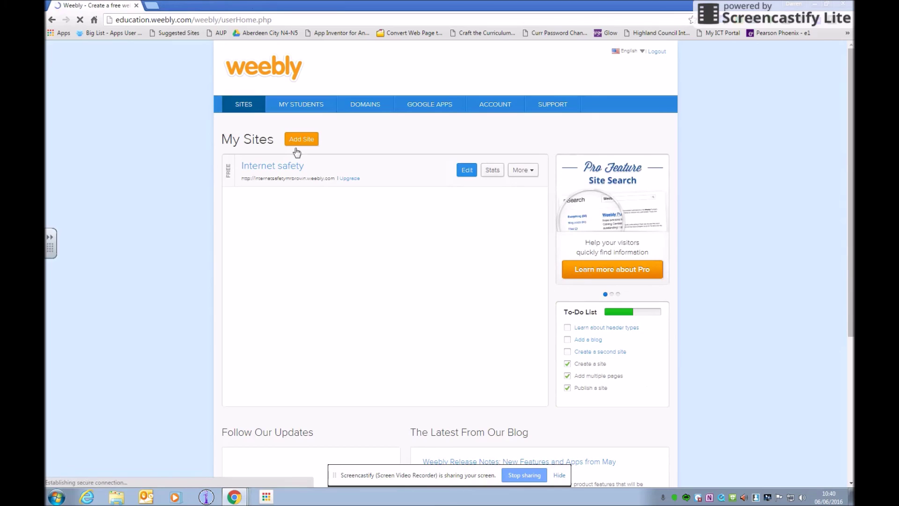
click(532, 173)
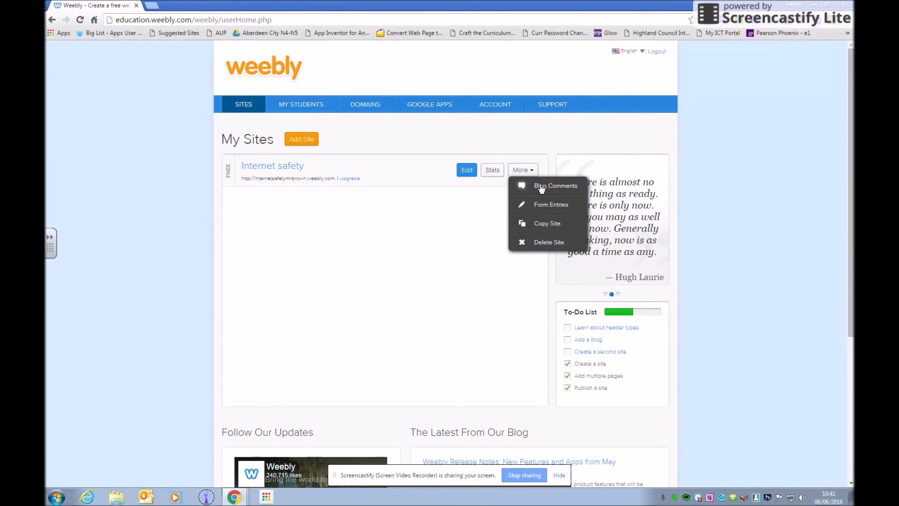
click(428, 238)
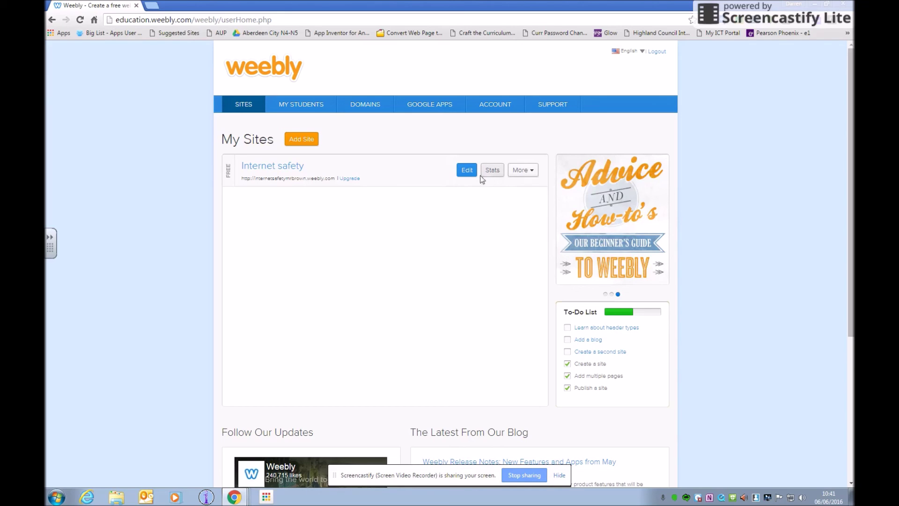
click(466, 173)
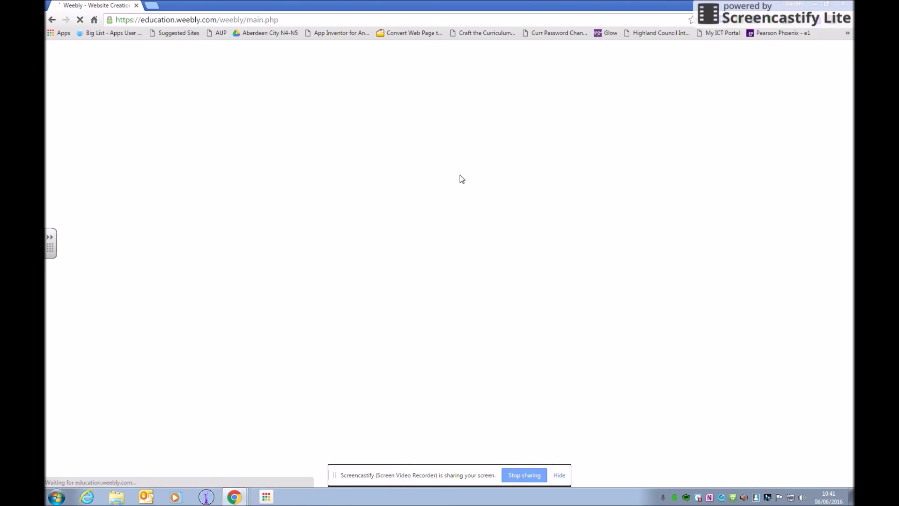
mouse_move(233, 498)
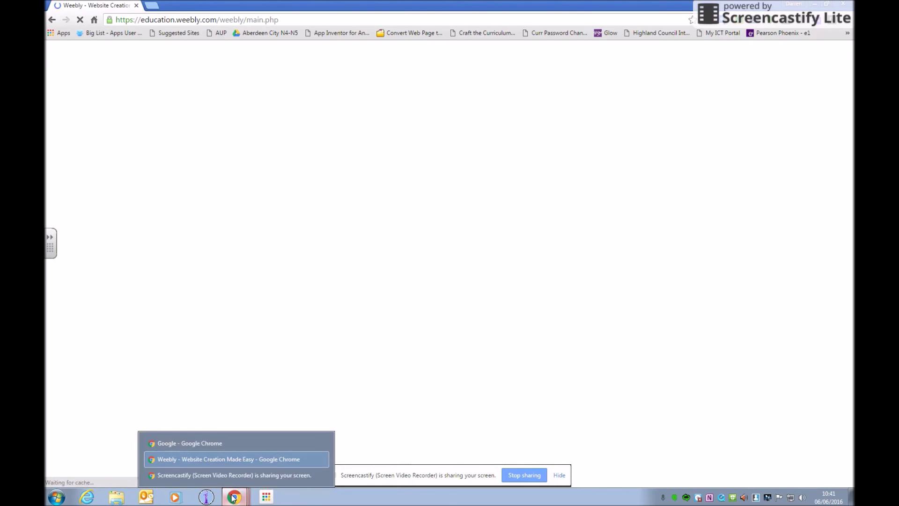